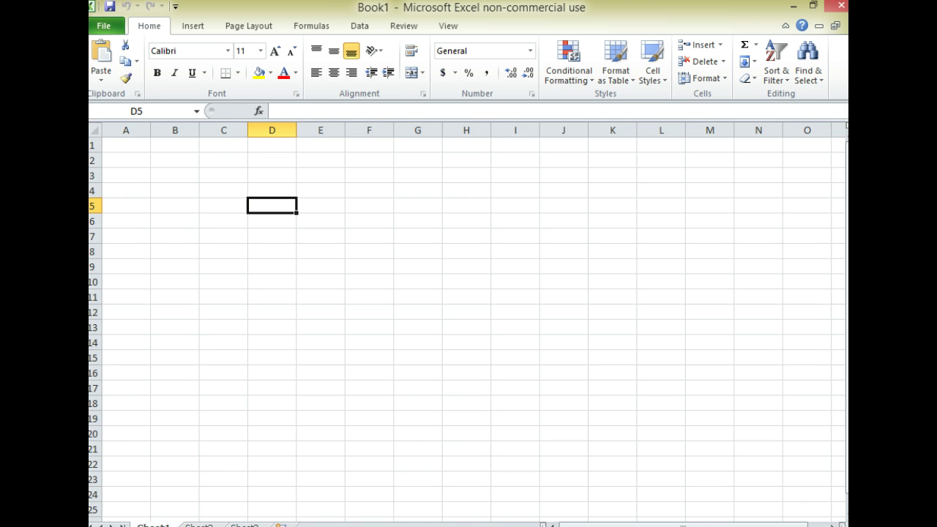
- Enter headings Winners and Losers in D5:E5 with values 6.2 and 6.7 in D6:E6
text(Winners)
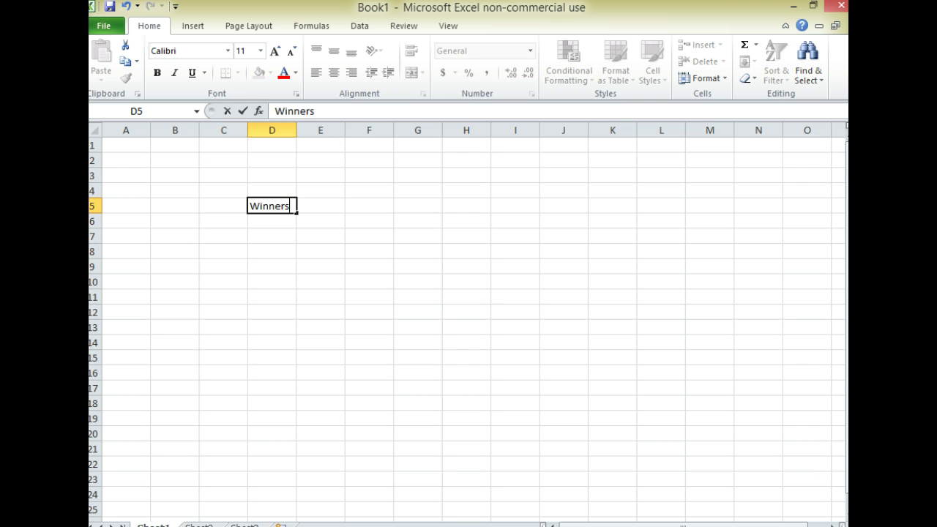
key(Tab)
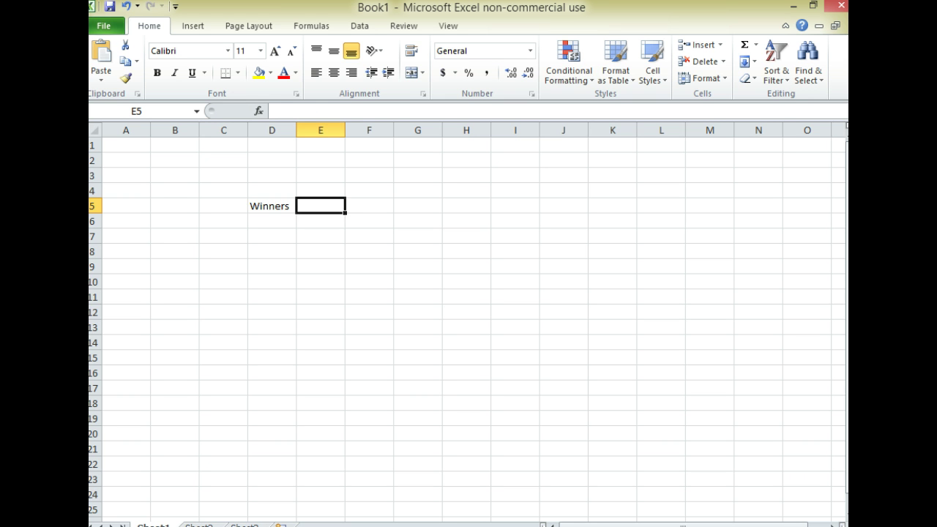
text(Losers)
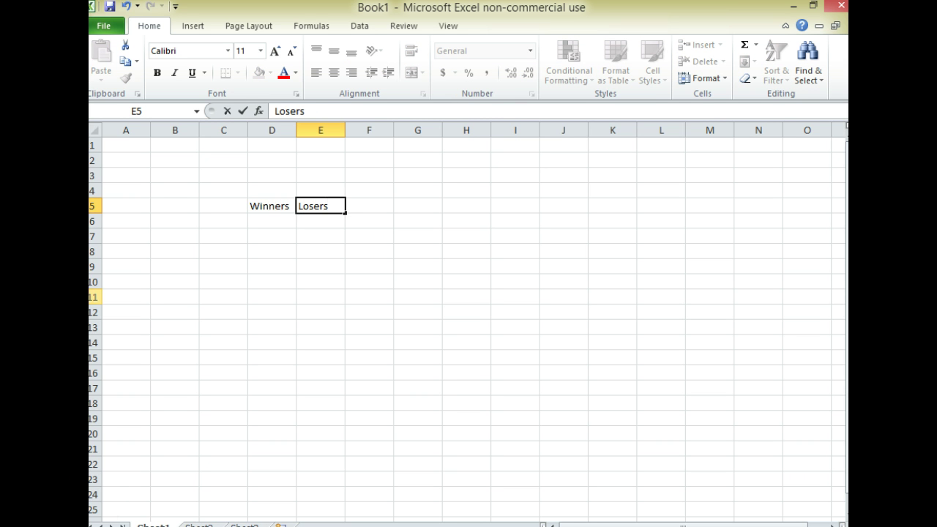
click(261, 220)
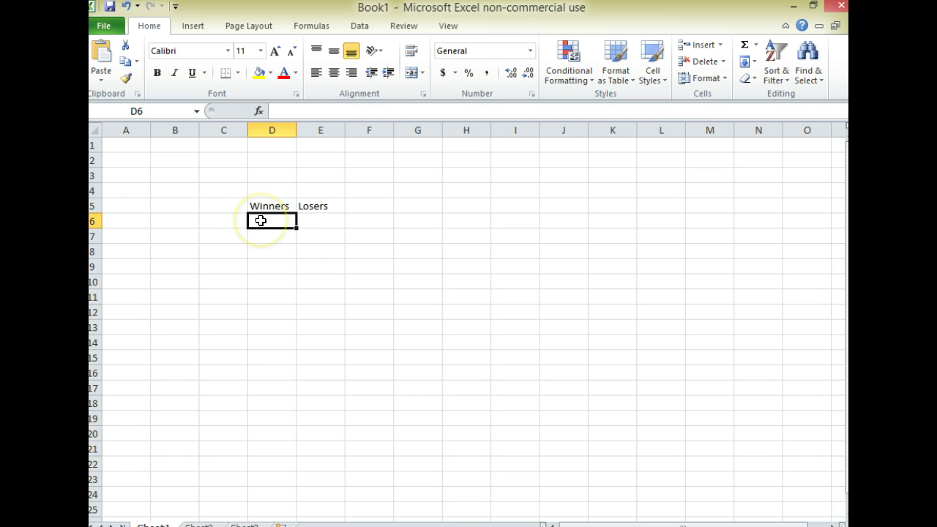
text(6.2)
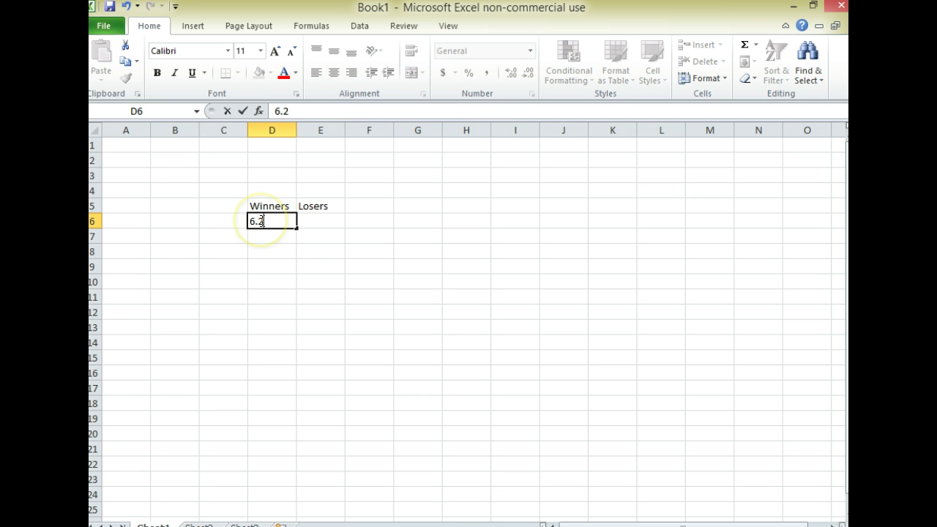
key(Tab)
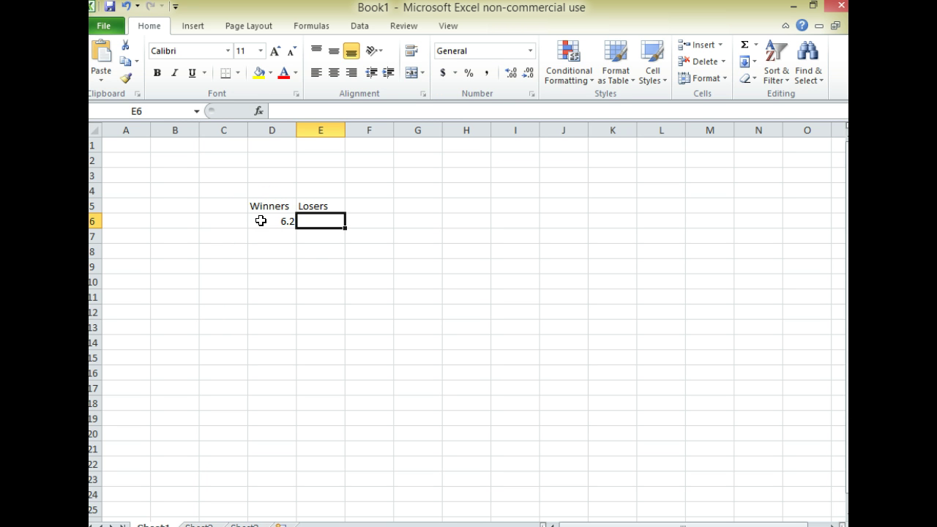
text(6.7)
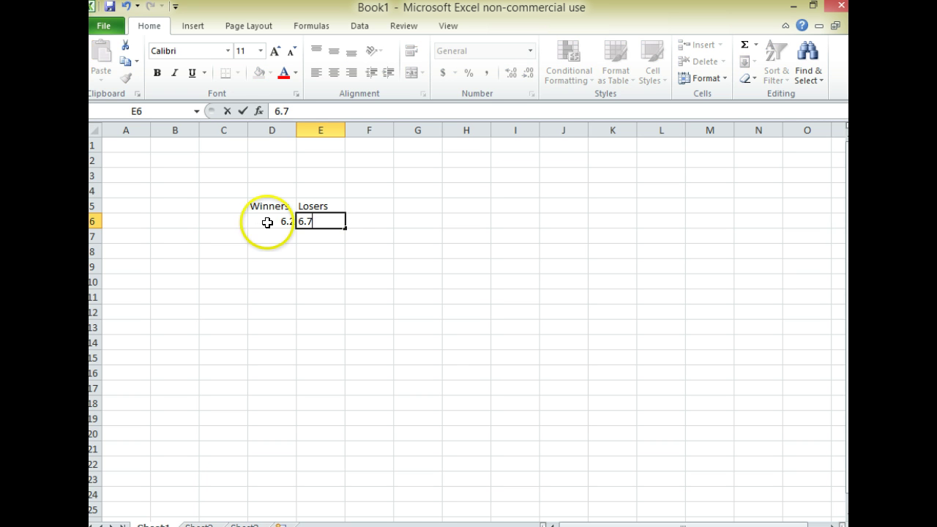
click(262, 283)
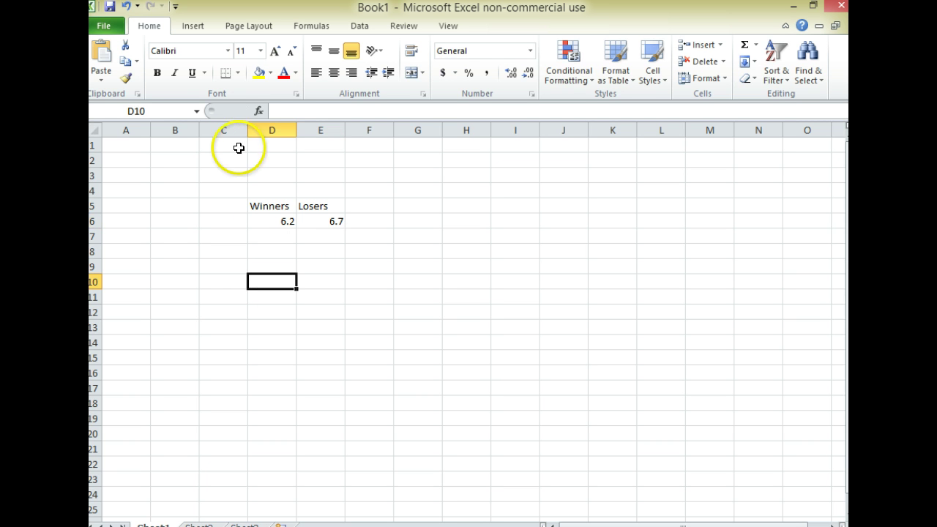
- Insert a 3-D Clustered Column chart from the Insert tab's Column chart list
click(193, 28)
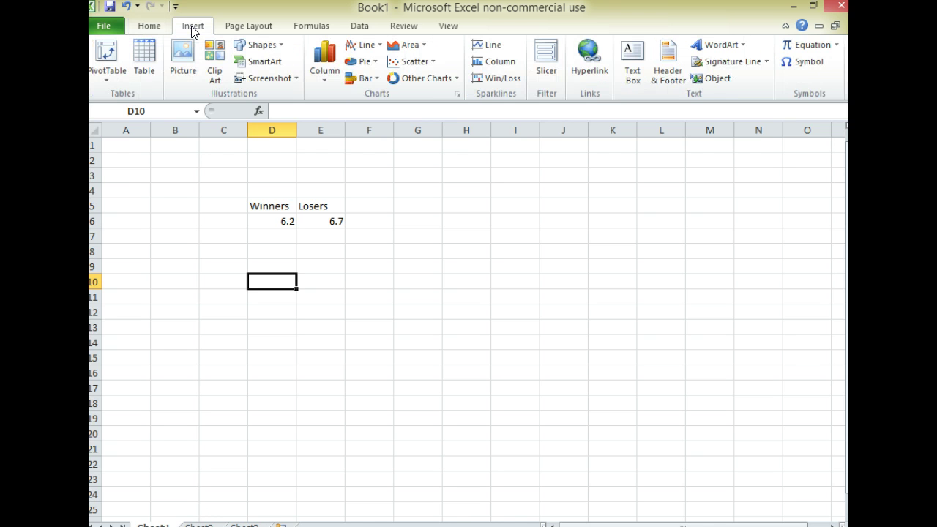
click(335, 74)
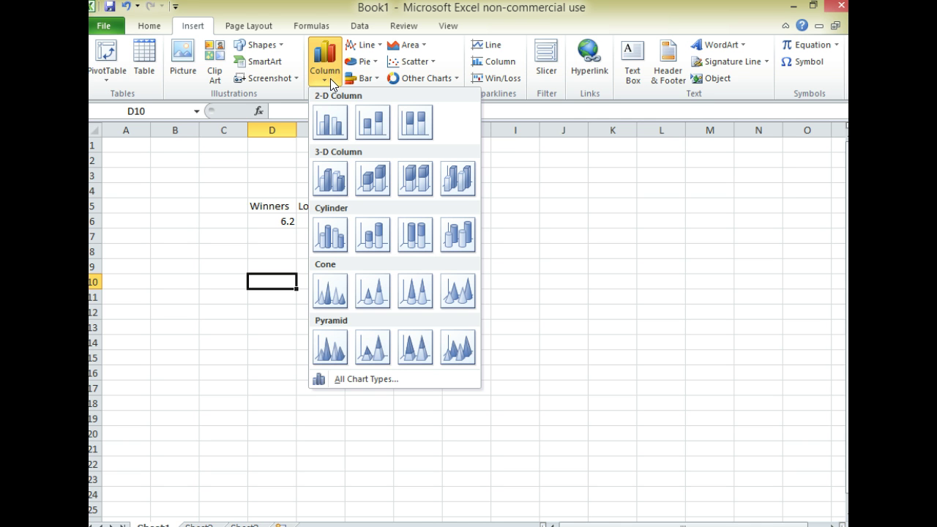
click(329, 178)
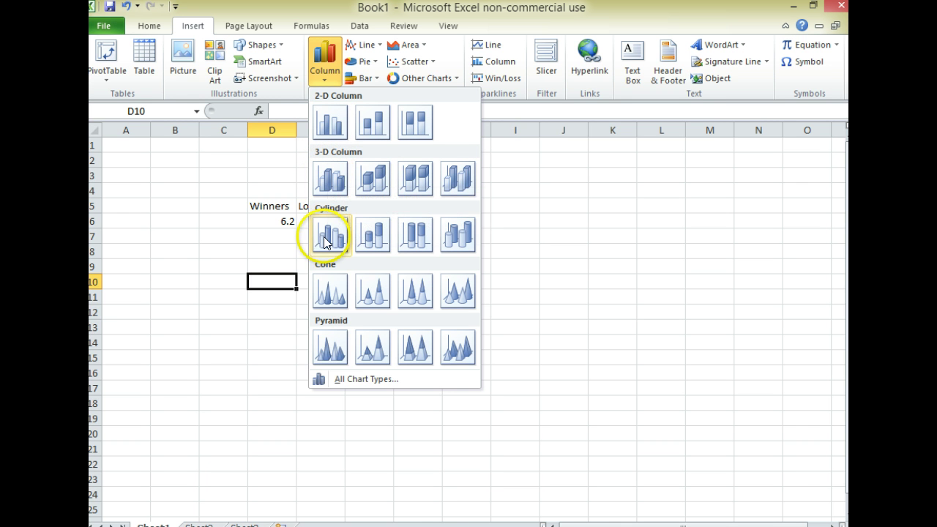
click(330, 183)
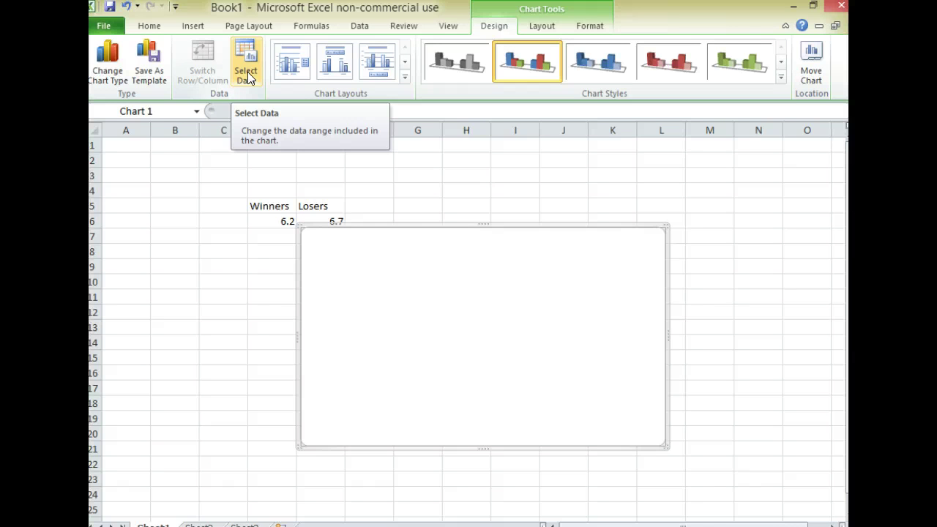
- Add a chart series named Winners whose value is cell D6 (=Sheet1!$D$6)
click(246, 60)
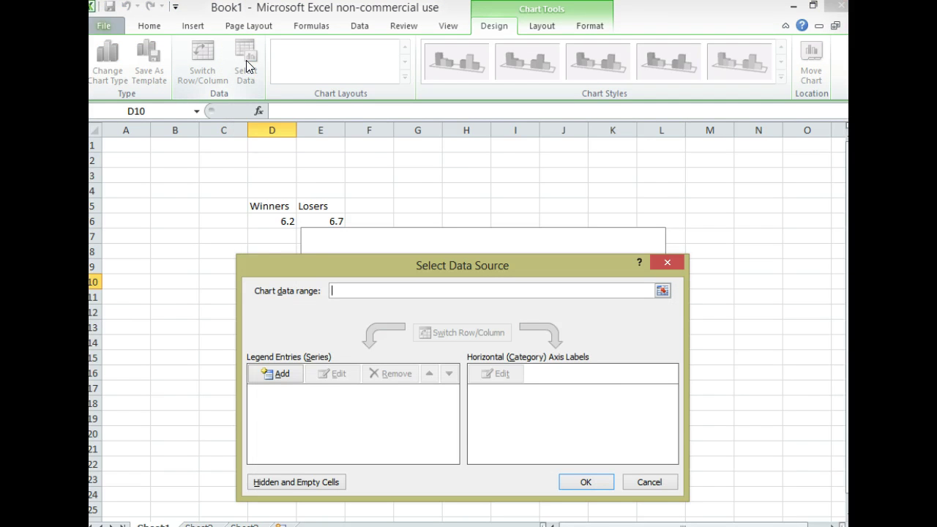
click(279, 378)
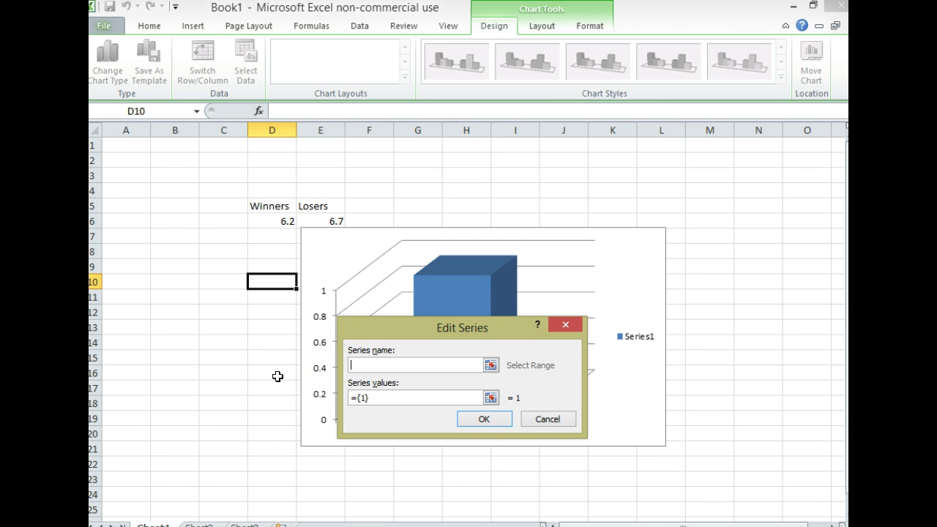
text(Winners)
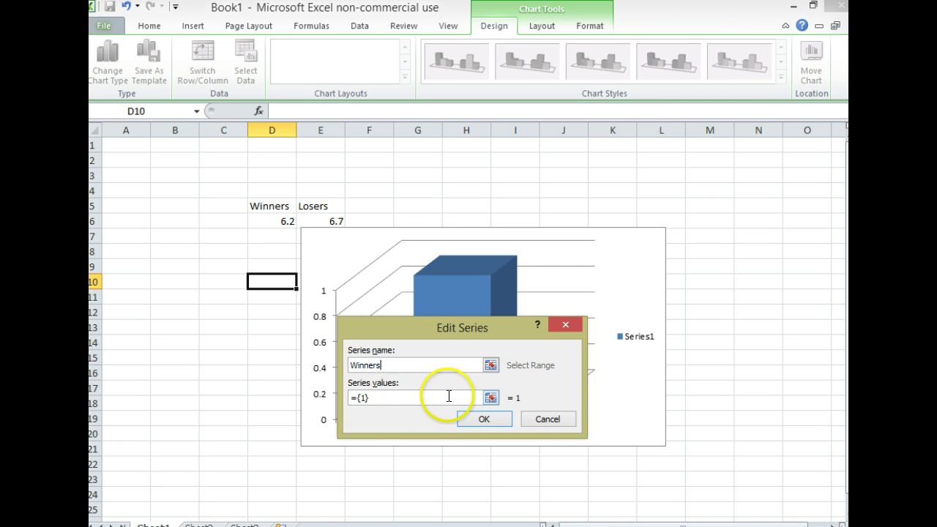
click(491, 397)
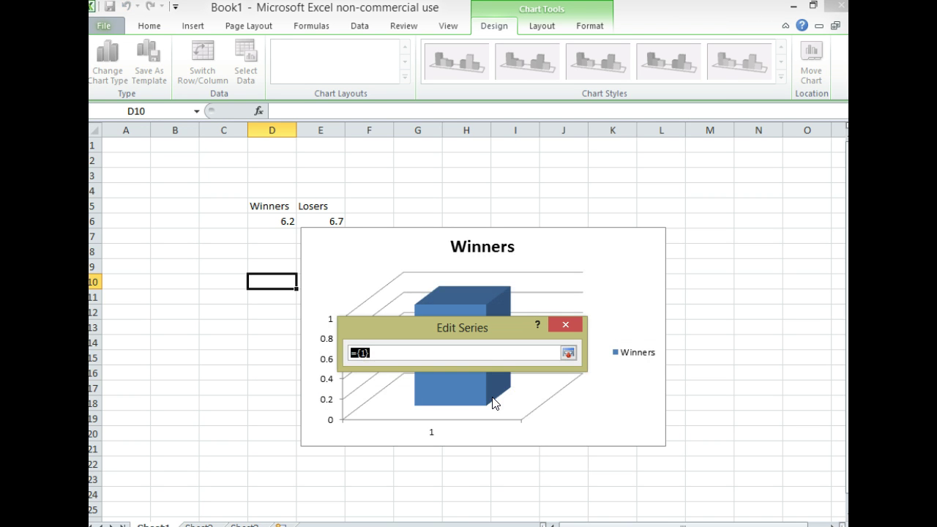
click(286, 222)
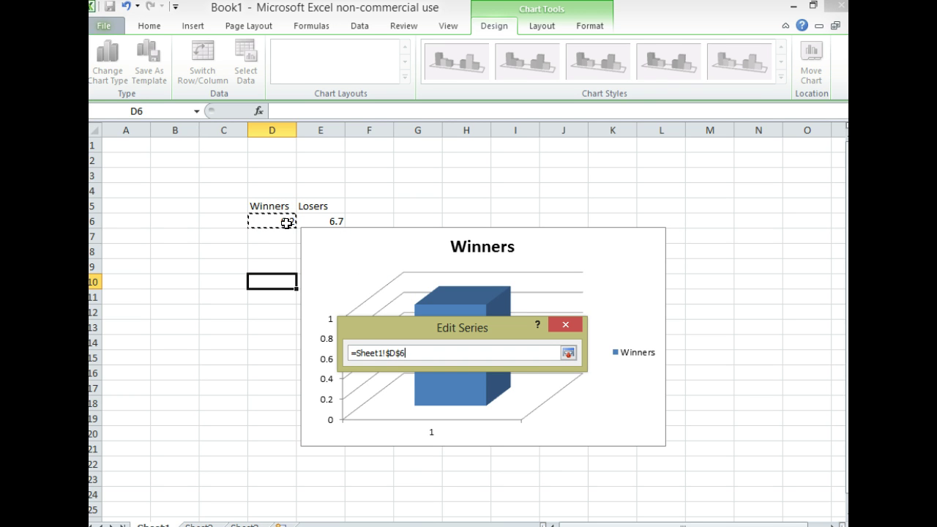
click(569, 355)
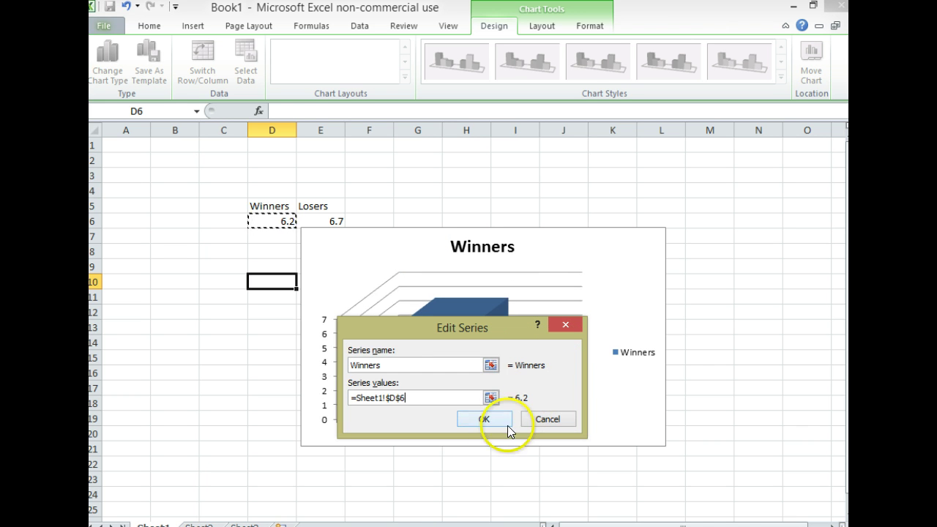
click(490, 419)
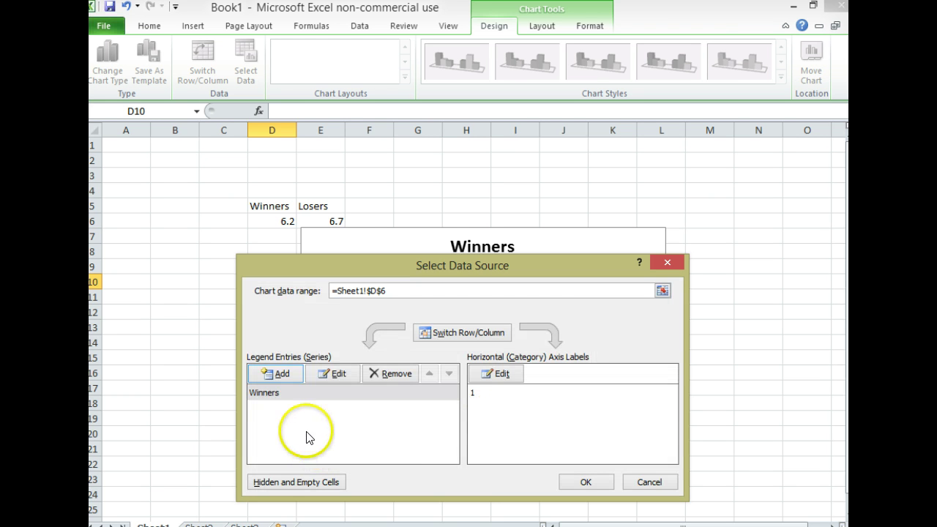
- Add a second series named Losers whose value is cell E6
click(277, 376)
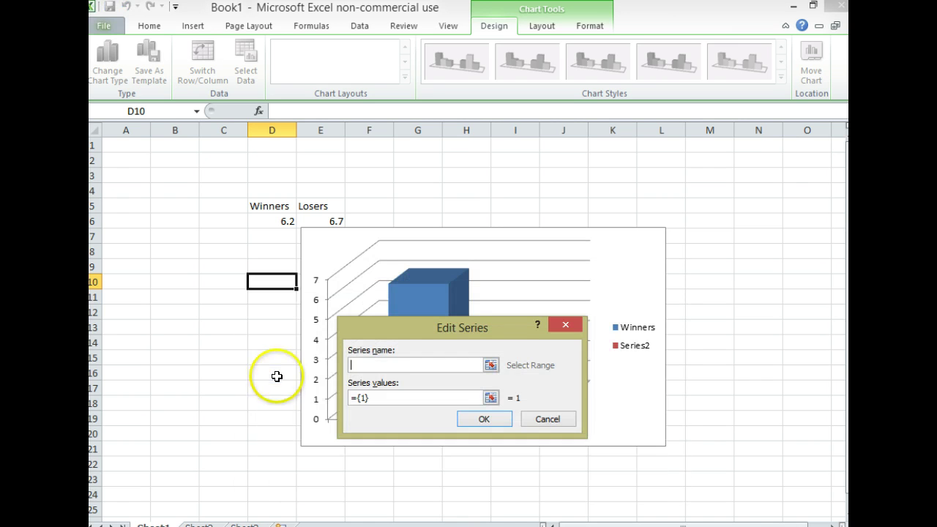
text(Losers)
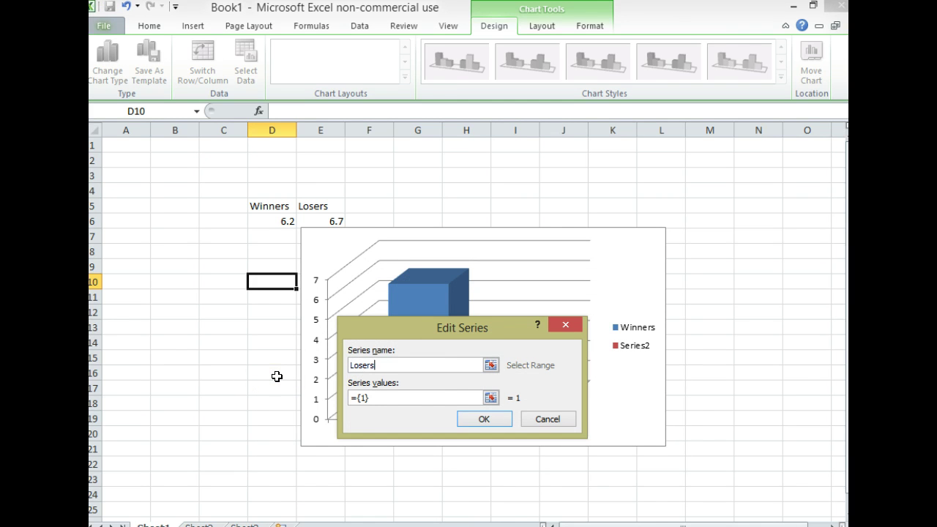
click(491, 397)
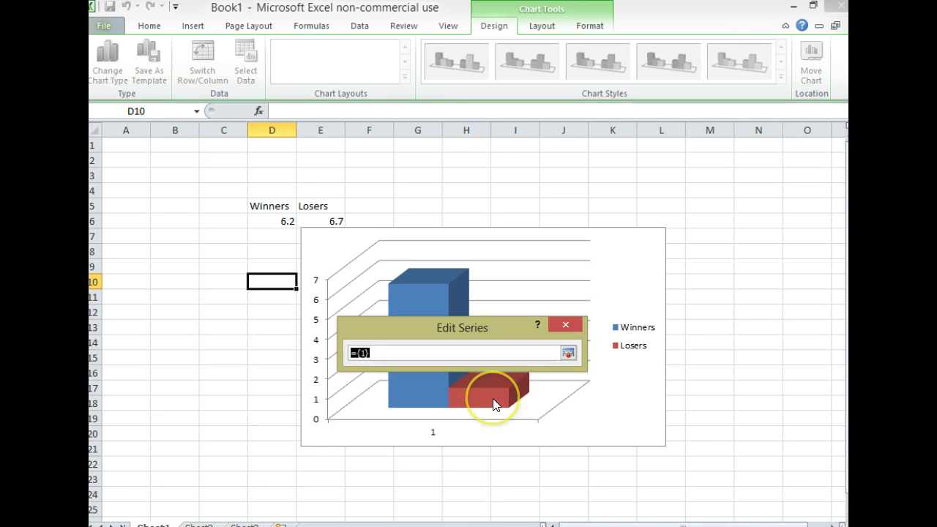
click(328, 221)
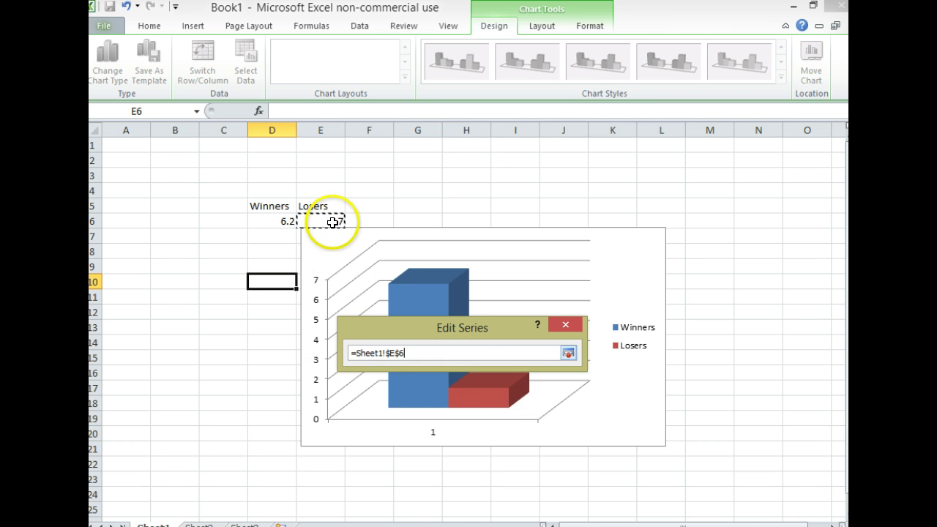
click(569, 354)
click(482, 419)
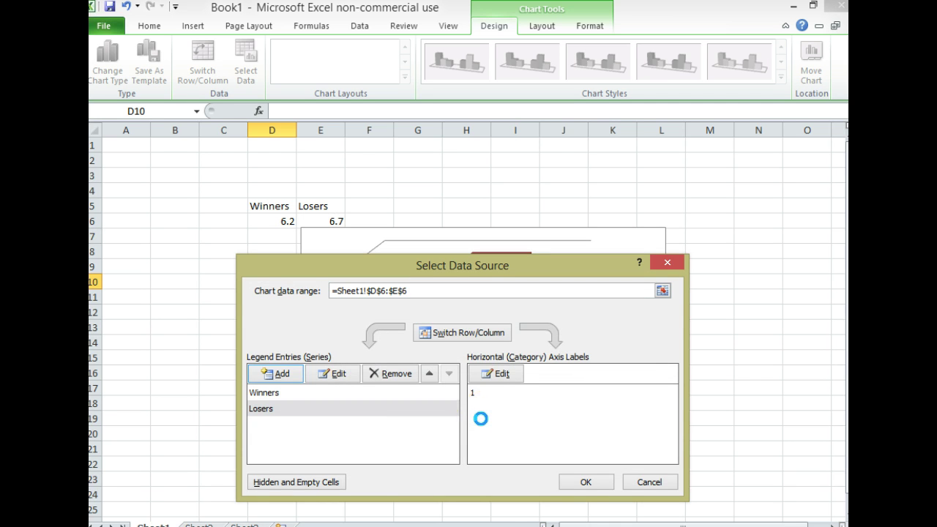
- Set the horizontal axis label to 'Outcome of Competition' and drag the chart larger leftward and down
click(489, 375)
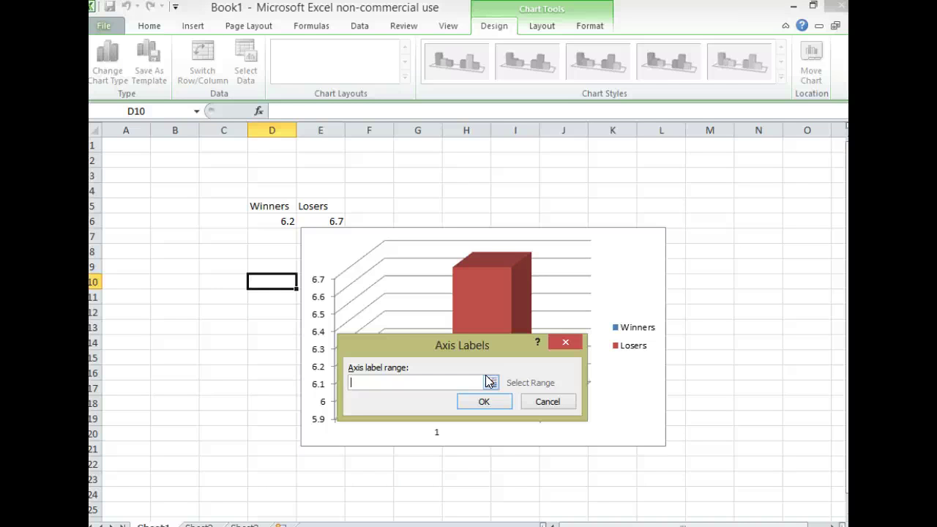
text(Outcome of Competition)
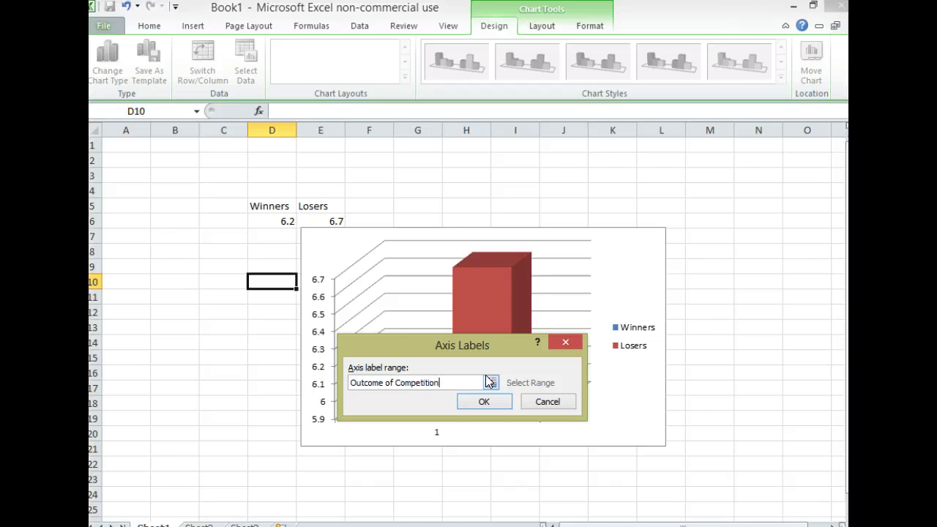
click(481, 402)
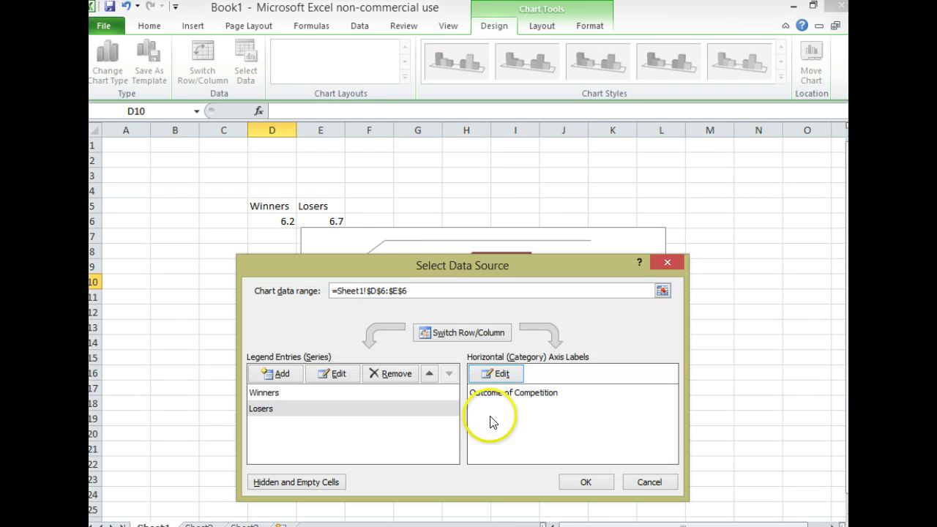
click(586, 483)
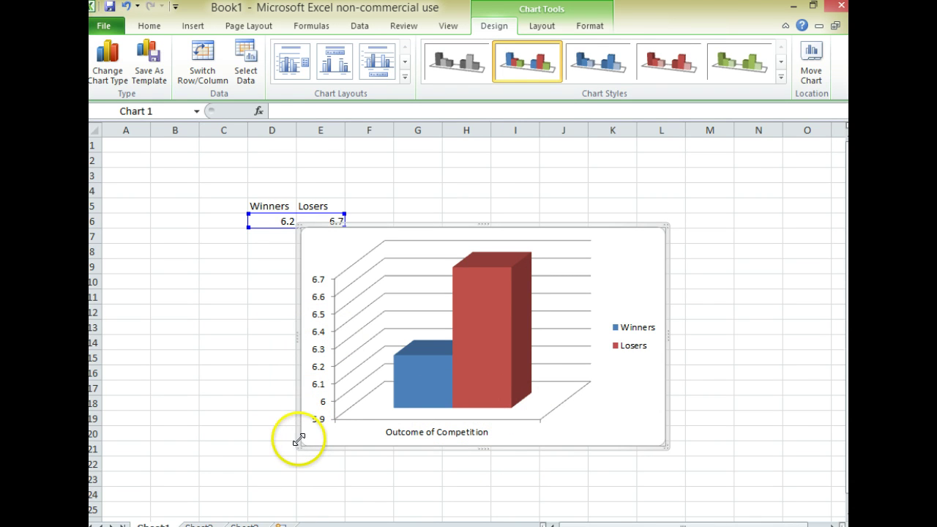
drag(300, 447, 240, 474)
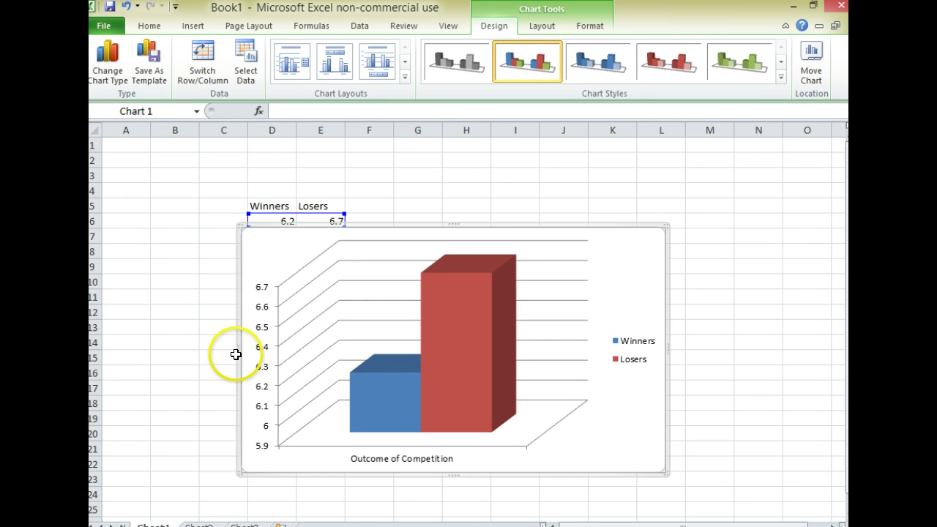
drag(238, 350, 219, 350)
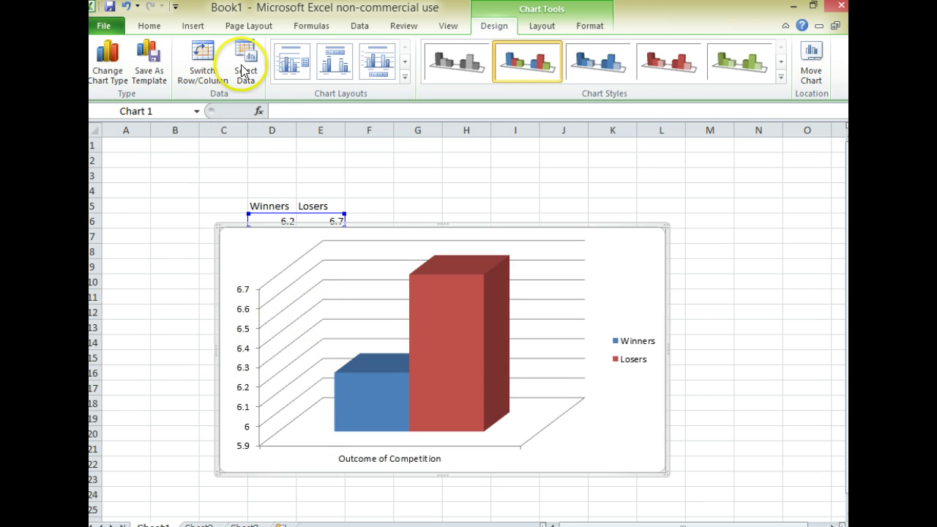
- Place a text box on the chart reading 'Mean Thumb Length (cm)'
click(192, 27)
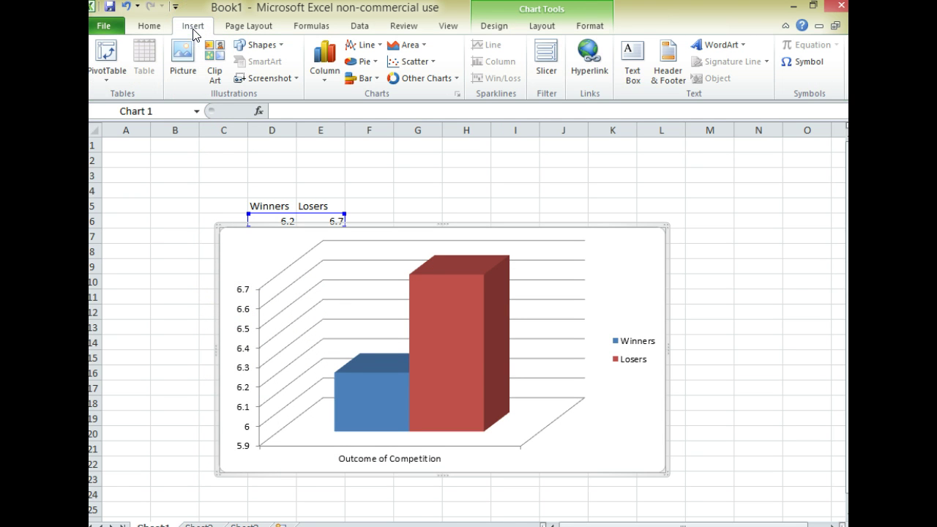
click(632, 68)
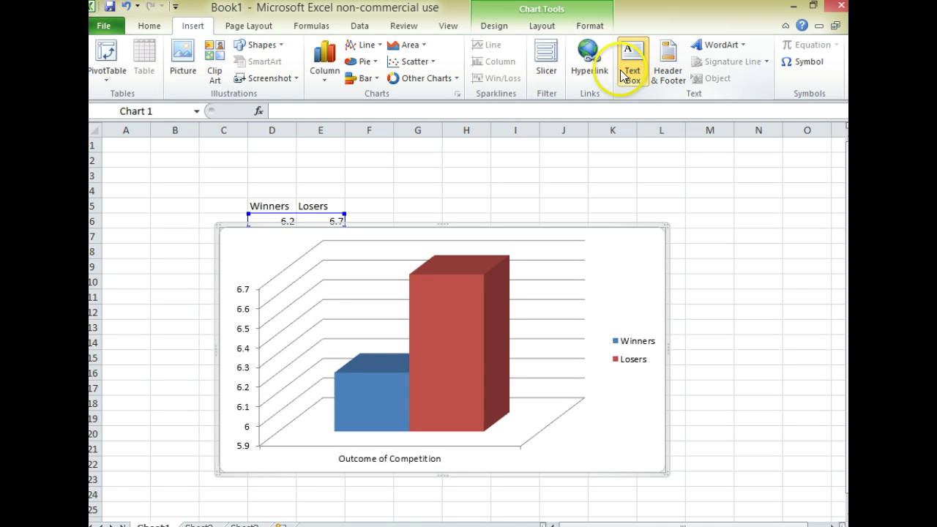
click(227, 379)
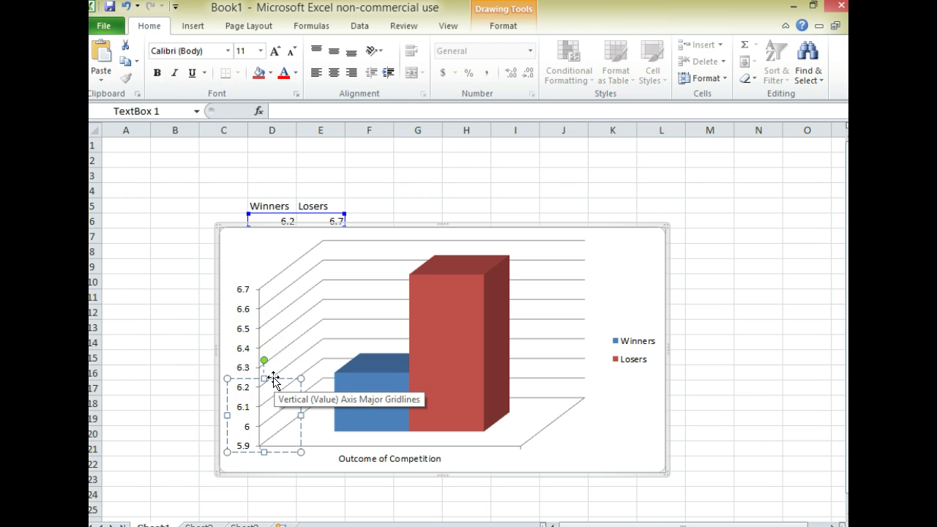
text(Mean)
text( Threa)
text(b le)
text( ngth)
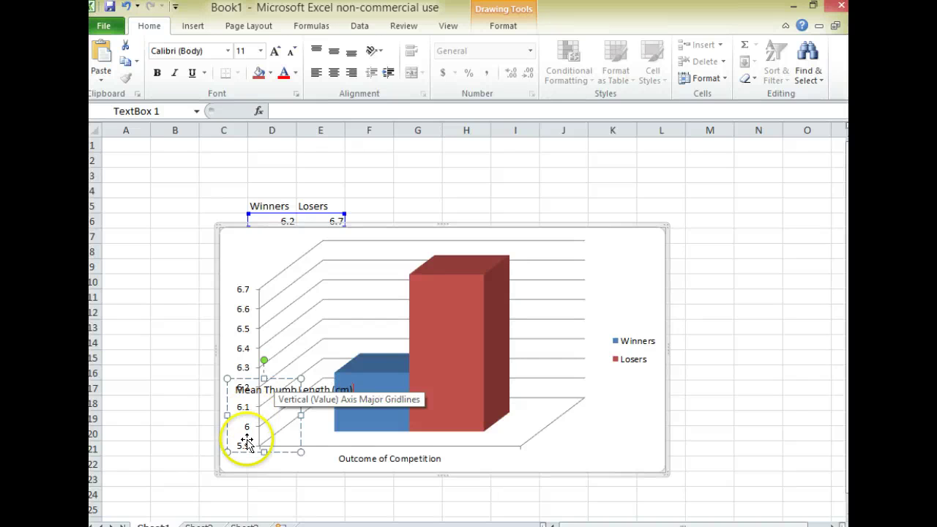
click(300, 449)
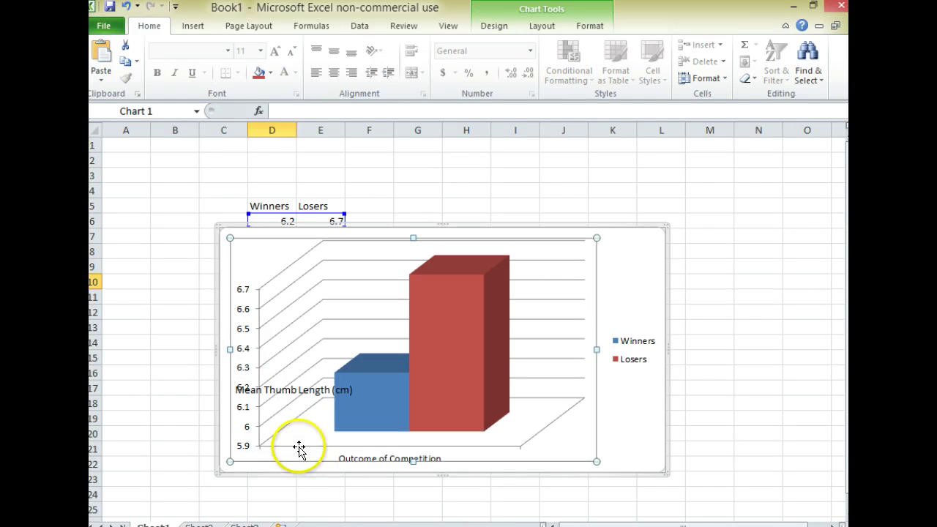
- Resize the label to one line, rotate it vertical beside the value axis, font size 10.5
click(277, 390)
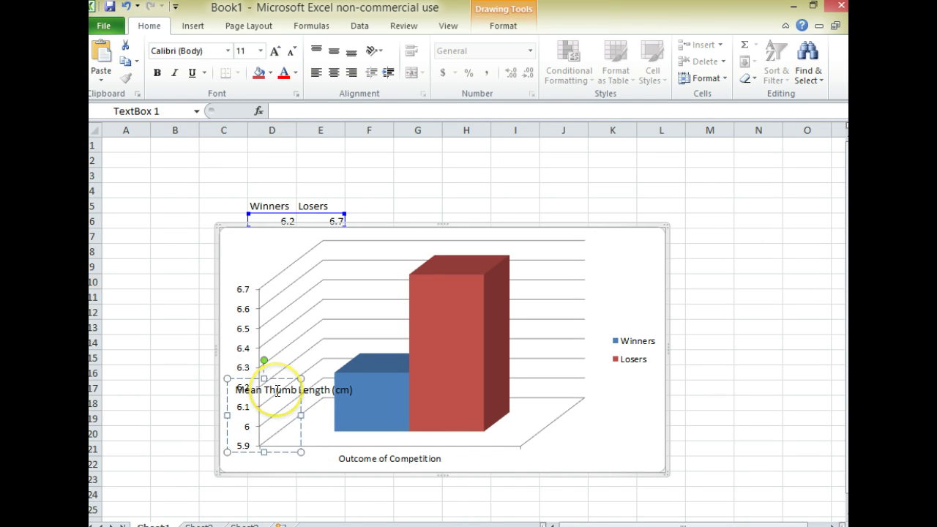
drag(301, 415, 373, 394)
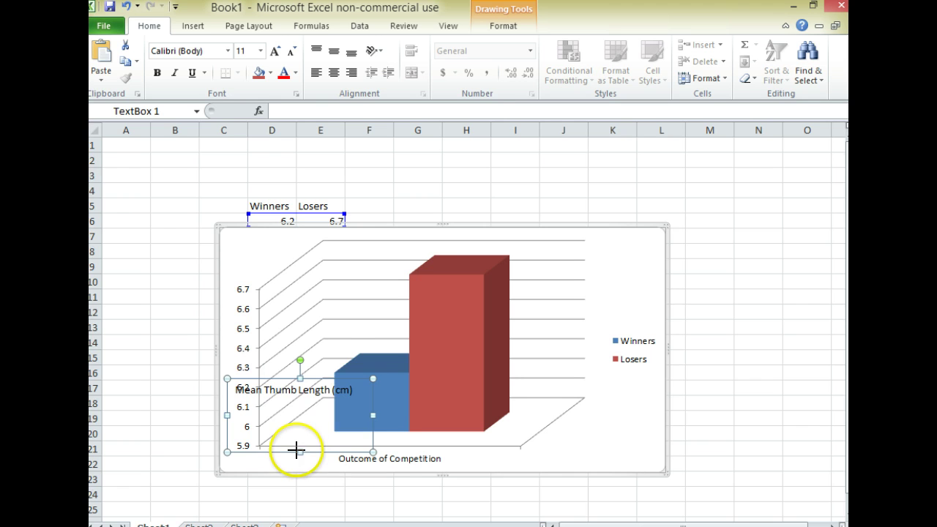
drag(298, 449, 297, 402)
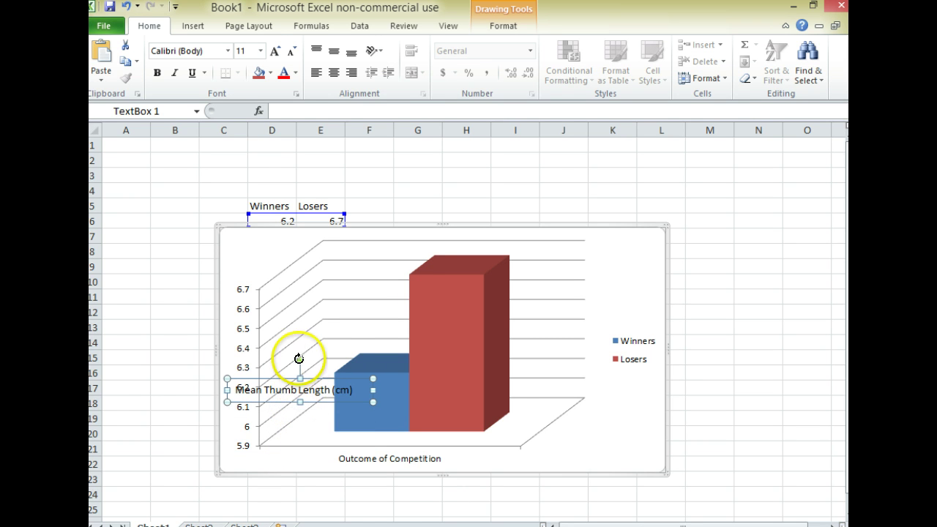
drag(298, 358, 253, 392)
drag(263, 356, 238, 356)
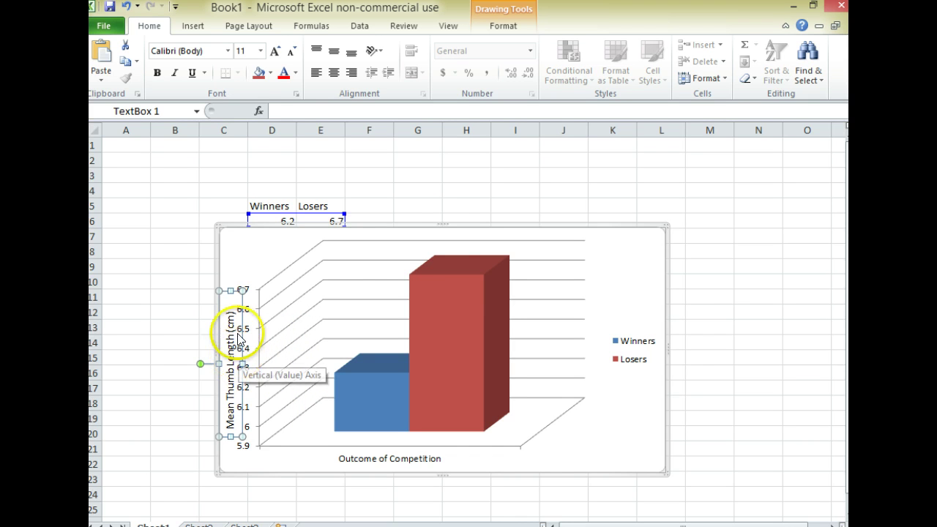
click(293, 53)
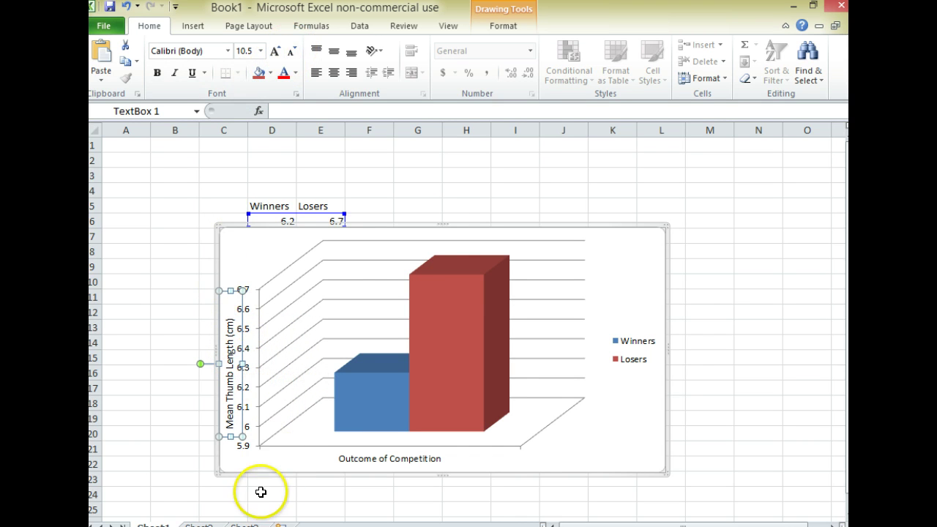
- Drag the chart's bottom-left handle slightly outward and move the plot area right of the Mean Thumb Length title
click(220, 474)
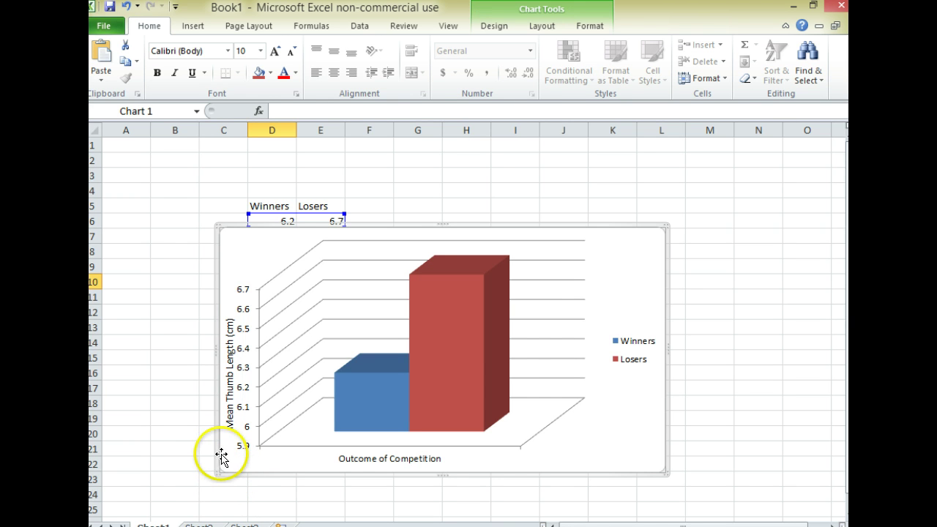
drag(217, 475, 210, 480)
click(221, 411)
click(233, 421)
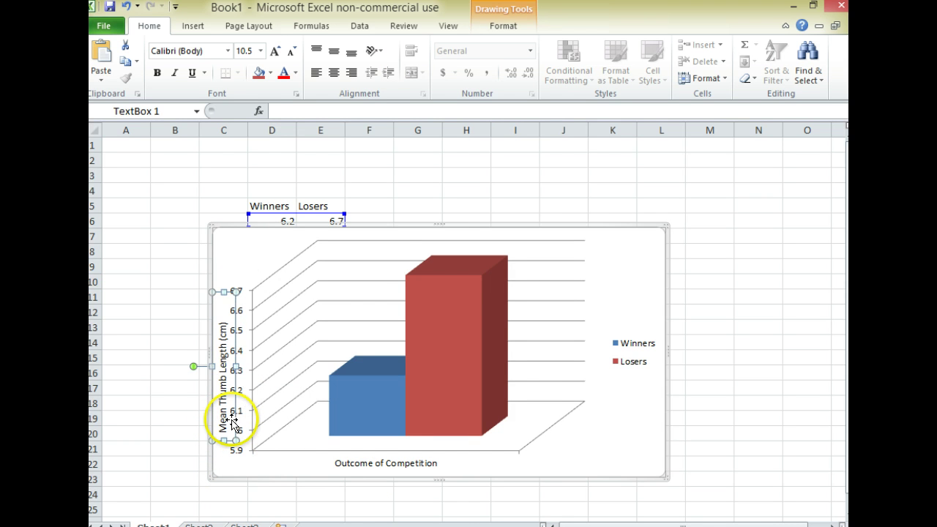
click(233, 422)
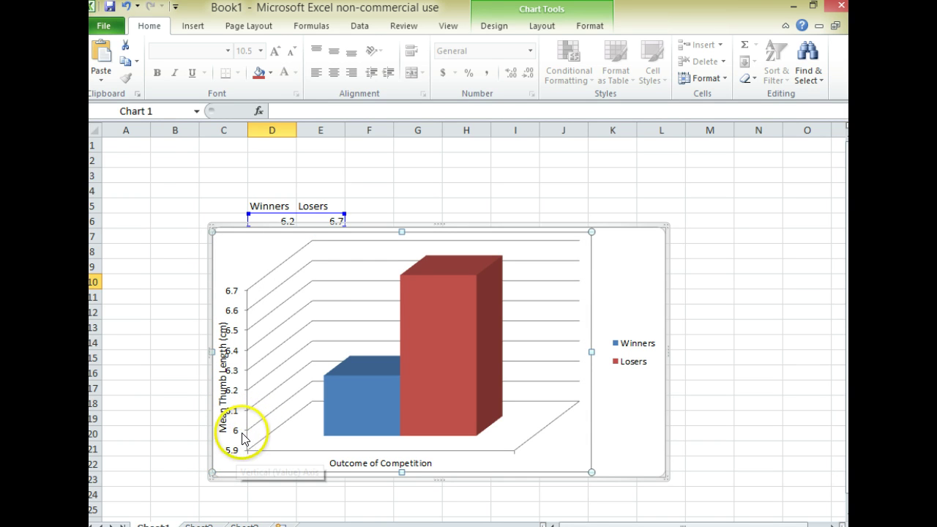
click(251, 433)
drag(252, 434, 267, 433)
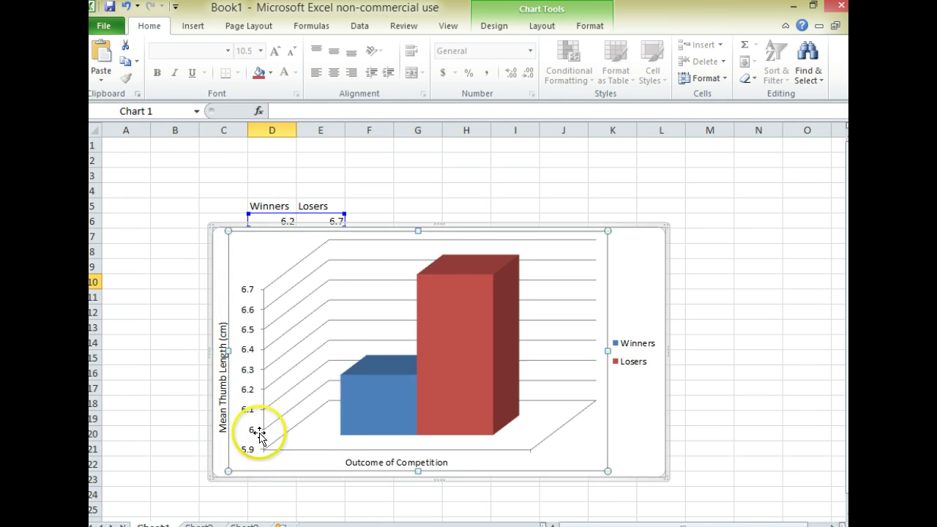
click(183, 415)
click(341, 504)
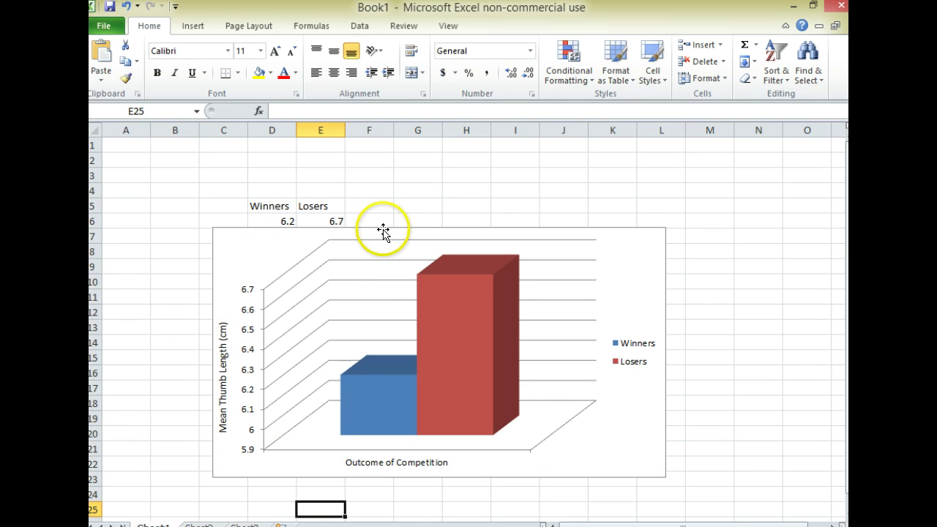
- Move the chart higher up the sheet and shift its plot area further right
drag(383, 230, 437, 195)
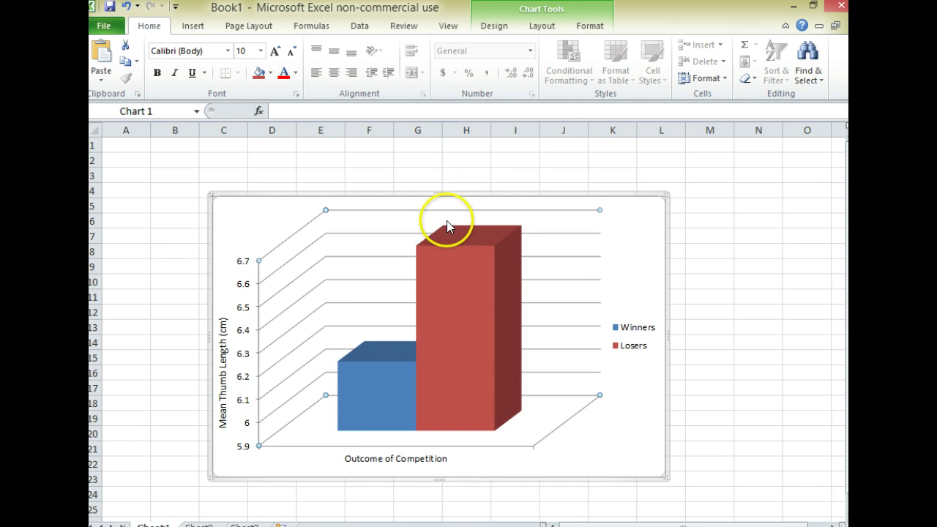
click(608, 224)
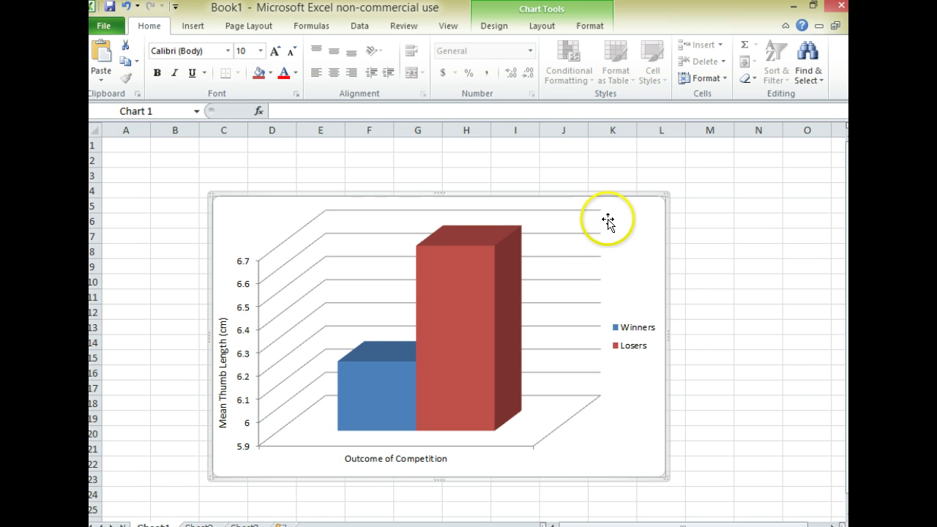
click(607, 219)
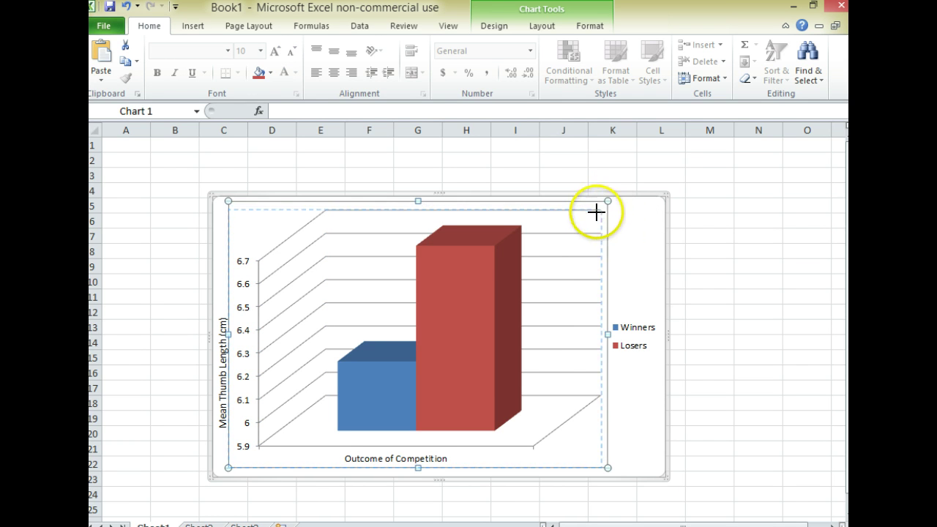
drag(592, 213, 518, 236)
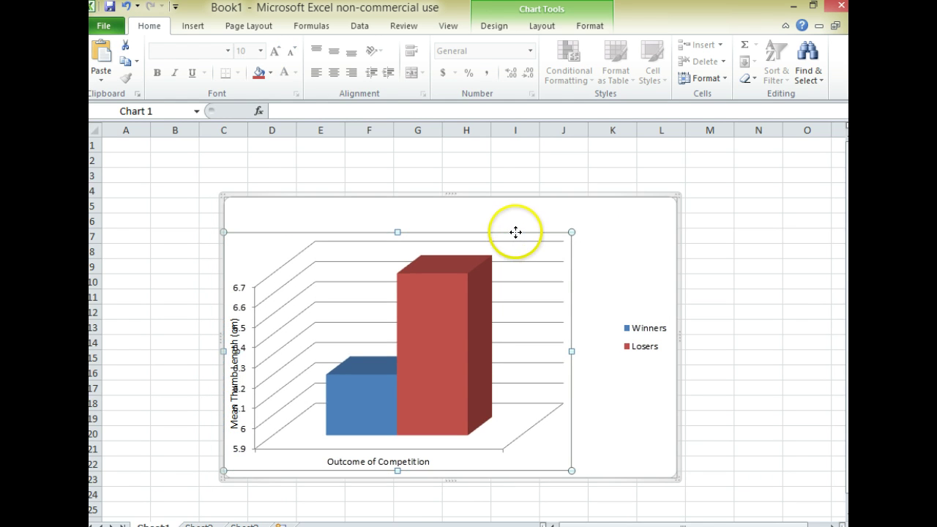
key(ctrl+z)
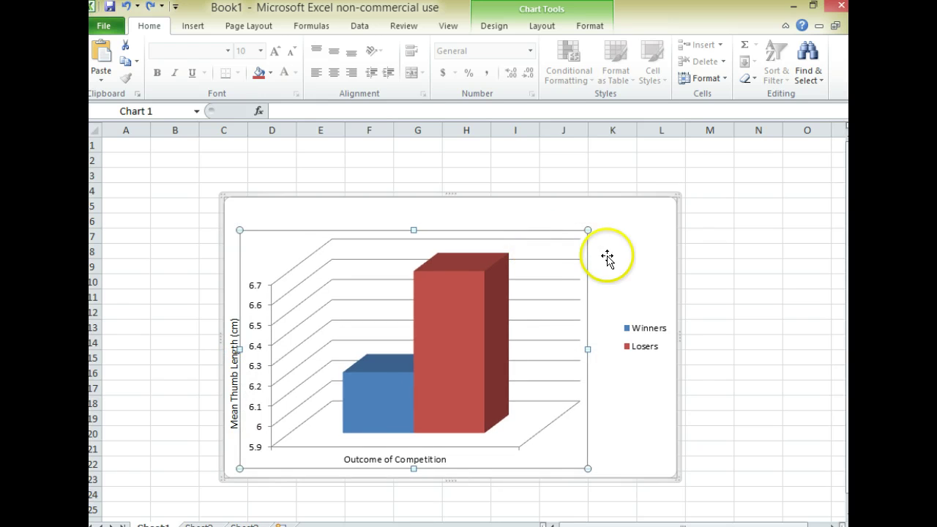
drag(588, 256, 615, 258)
- Move the Mean Thumb Length (cm) title right, closer to the value-axis numbers
click(234, 322)
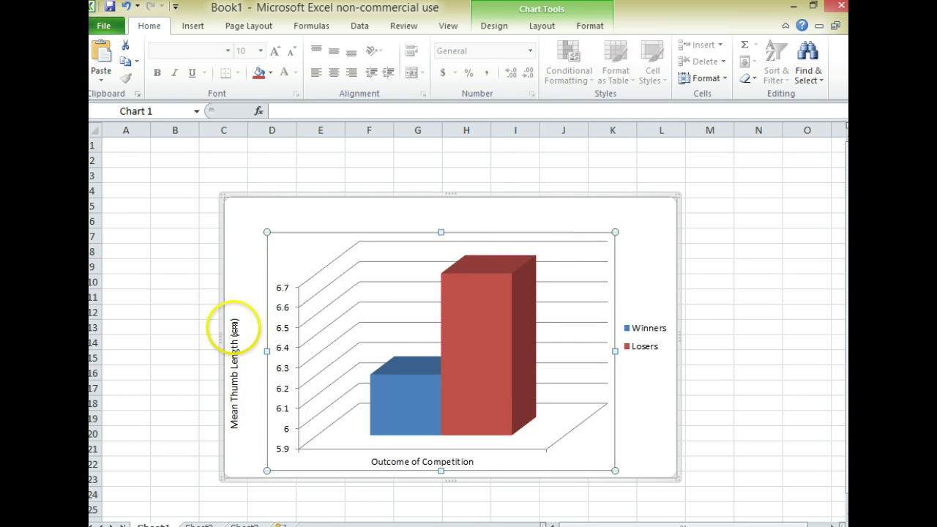
drag(243, 326, 275, 332)
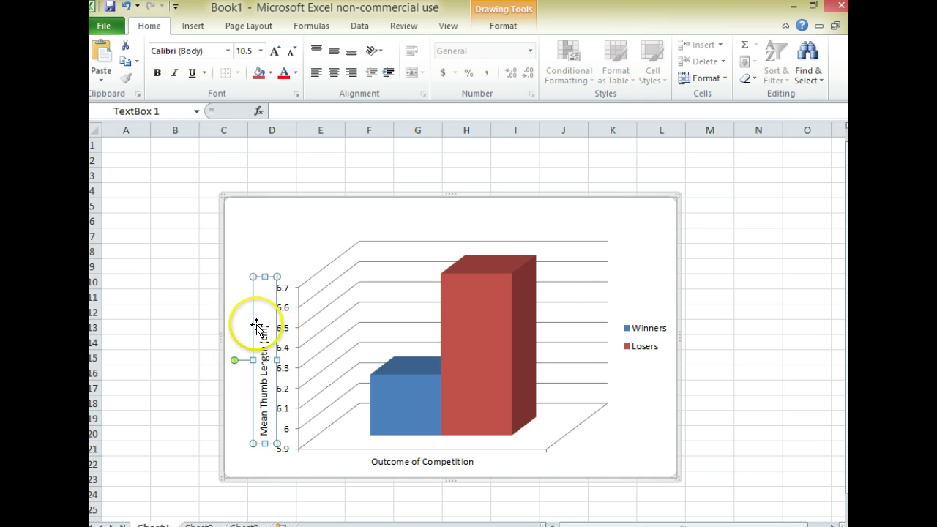
click(183, 309)
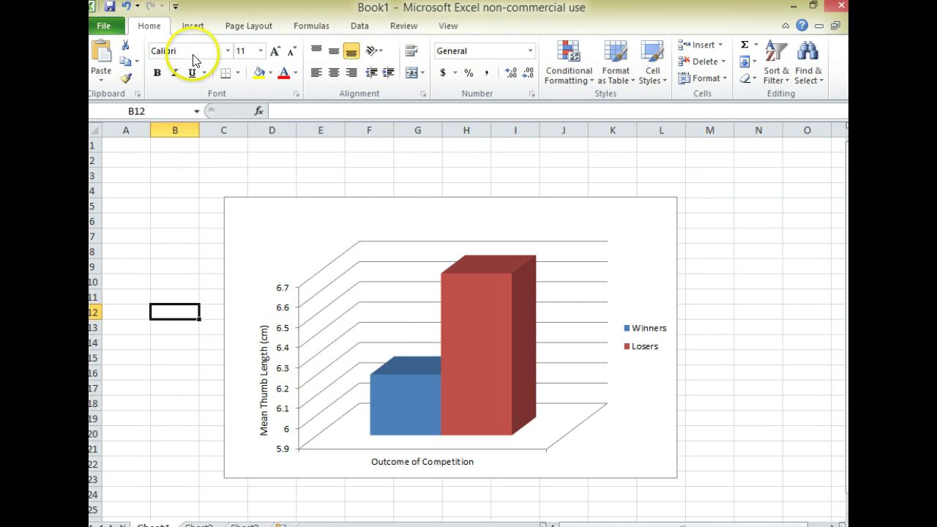
- Add a text box atop the chart titled 'The Effect of Thumb Length on the Outcome of Thumb Wrestling Competions'
click(195, 27)
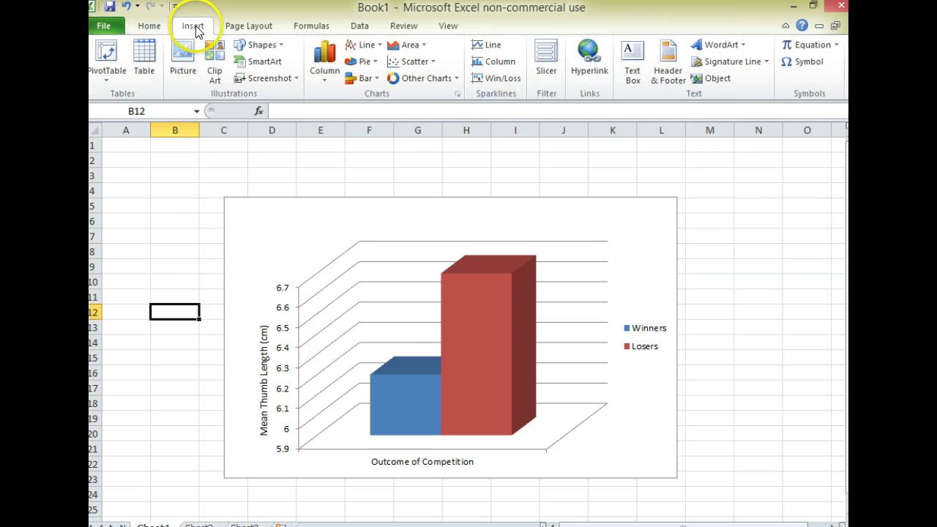
click(632, 66)
click(356, 221)
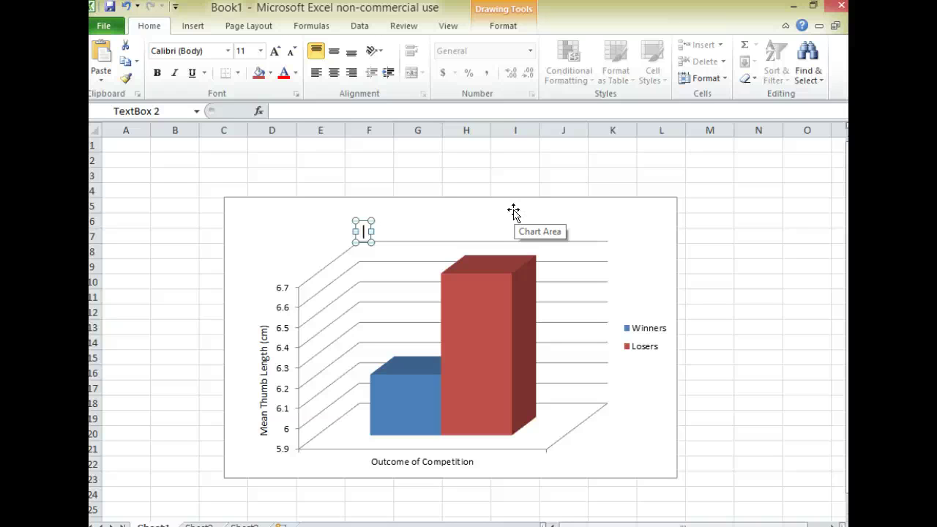
text(The Effects of)
key(BackSpace)
key(BackSpace)
key(BackSpace)
key(BackSpace)
key(BackSpace)
text(of Thumb Len)
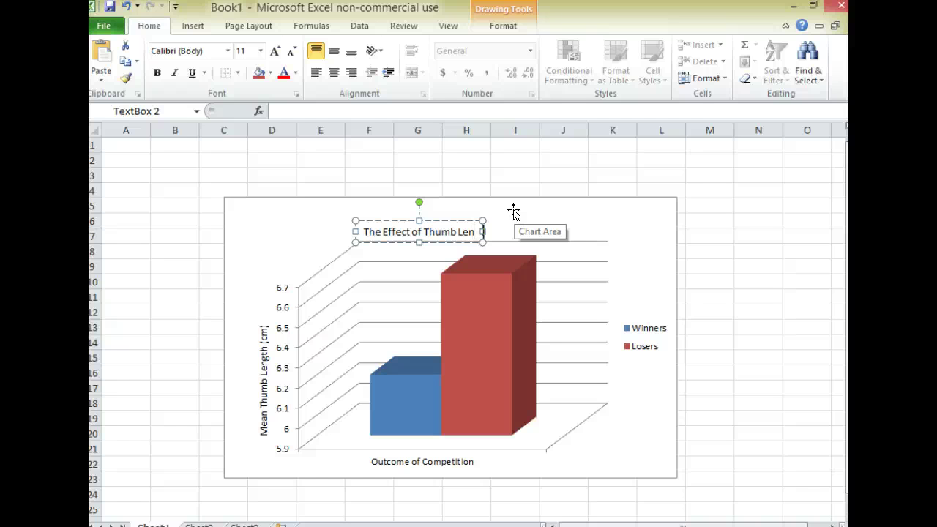
text(gth on the)
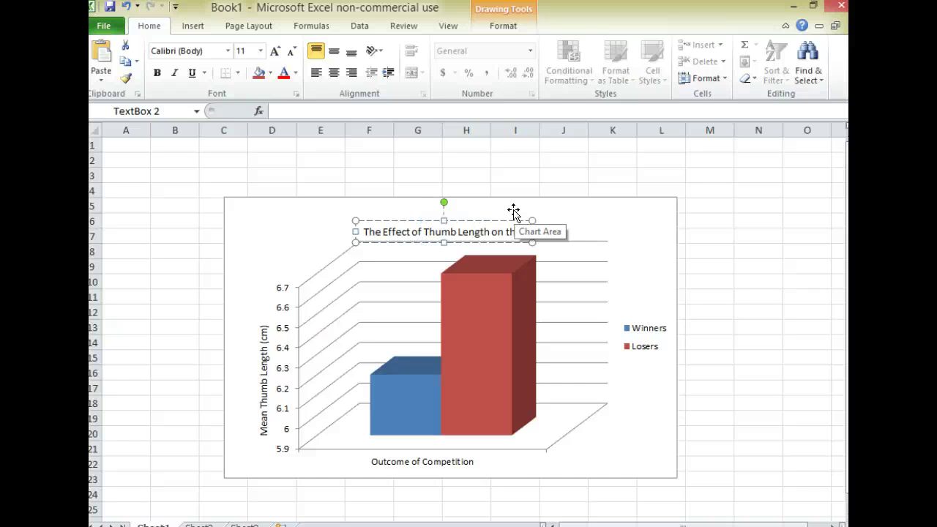
text( Outcome of Thumb)
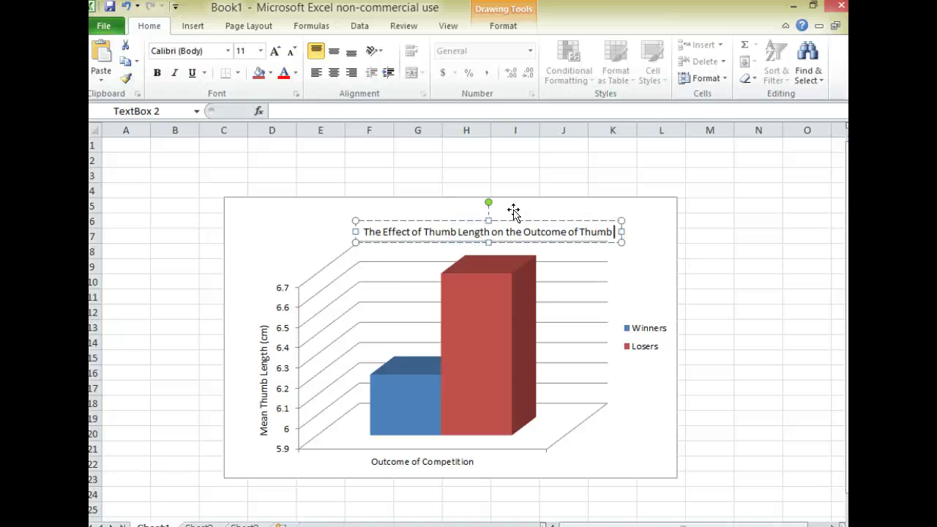
text( Wrestlin )
text( Competions)
- Break the title into two lines before 'Outcome', centre it, and make it bold 14 pt
drag(514, 217, 404, 203)
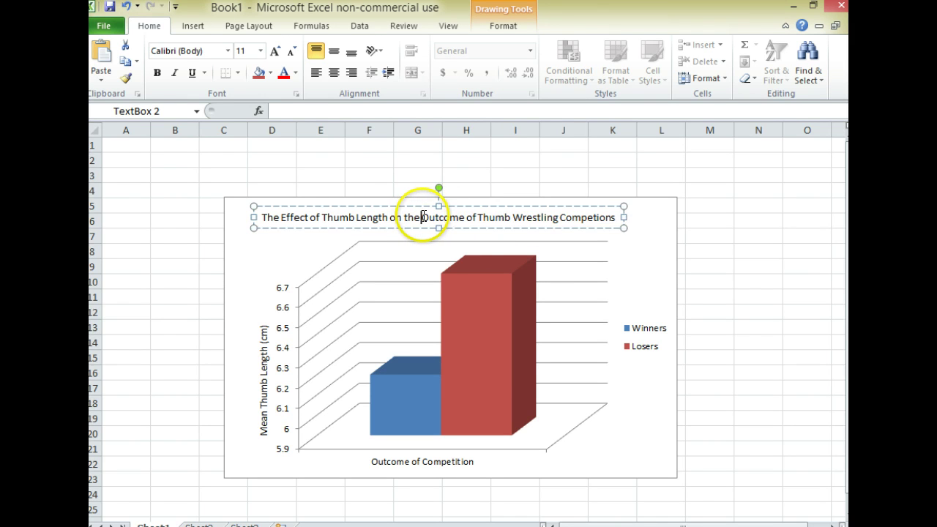
key(Return)
drag(398, 206, 525, 205)
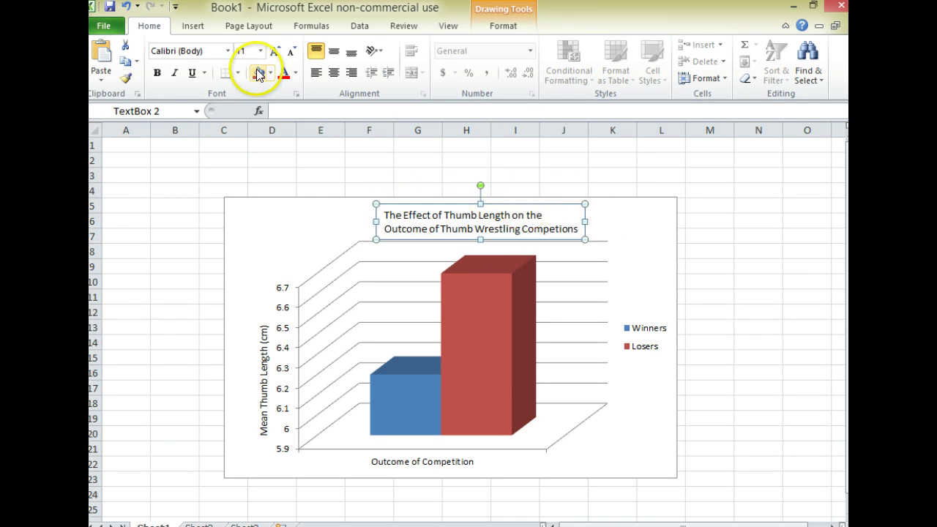
click(333, 73)
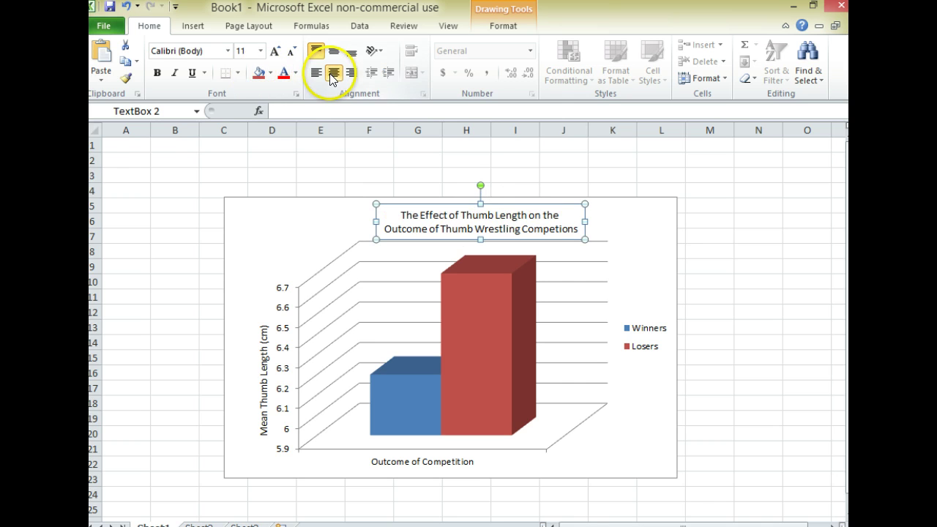
click(157, 73)
click(275, 51)
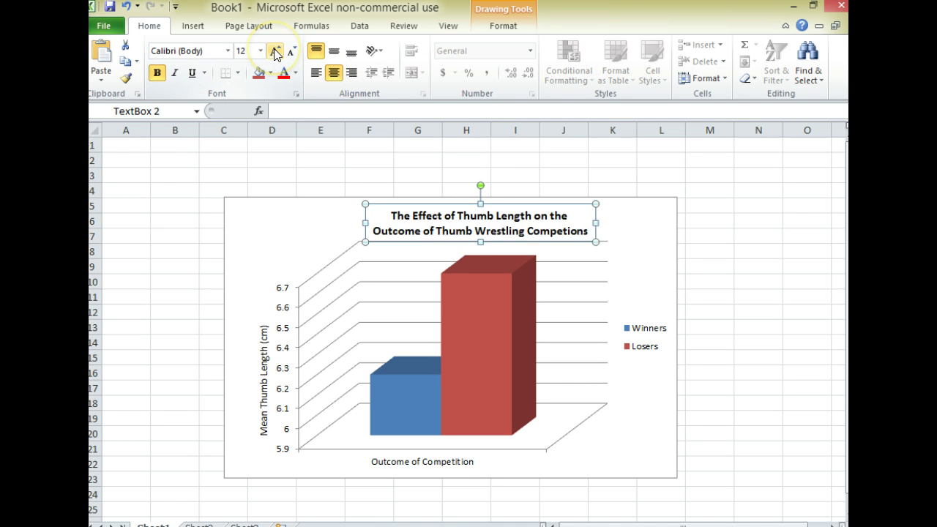
click(274, 50)
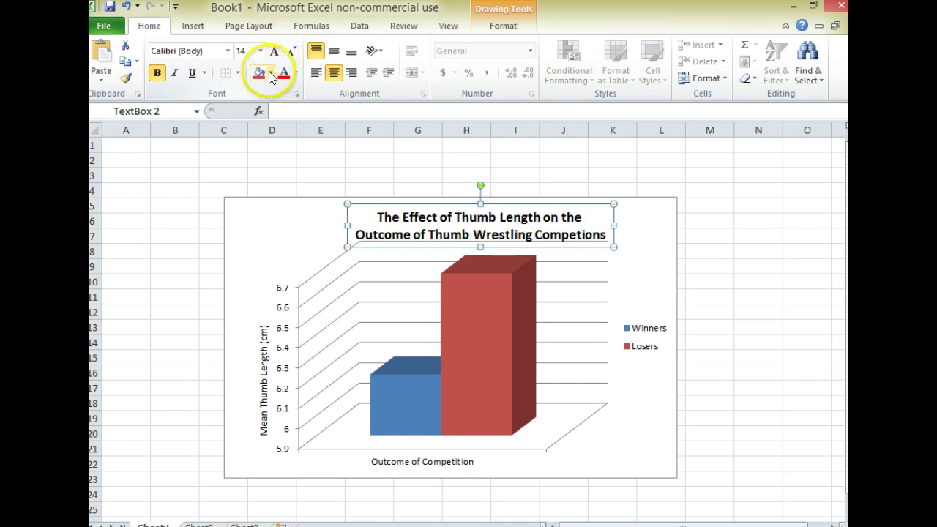
- Make the 'Outcome of Competition' axis title bold
click(385, 464)
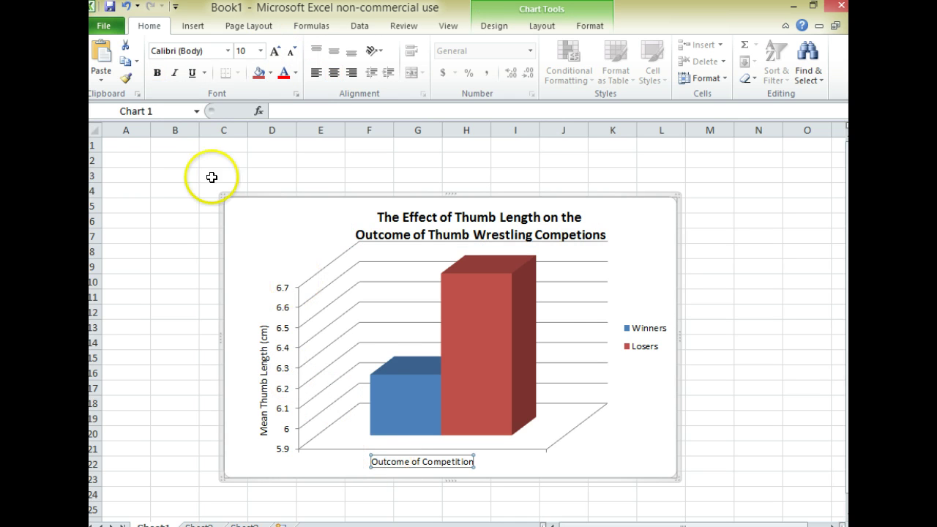
click(157, 73)
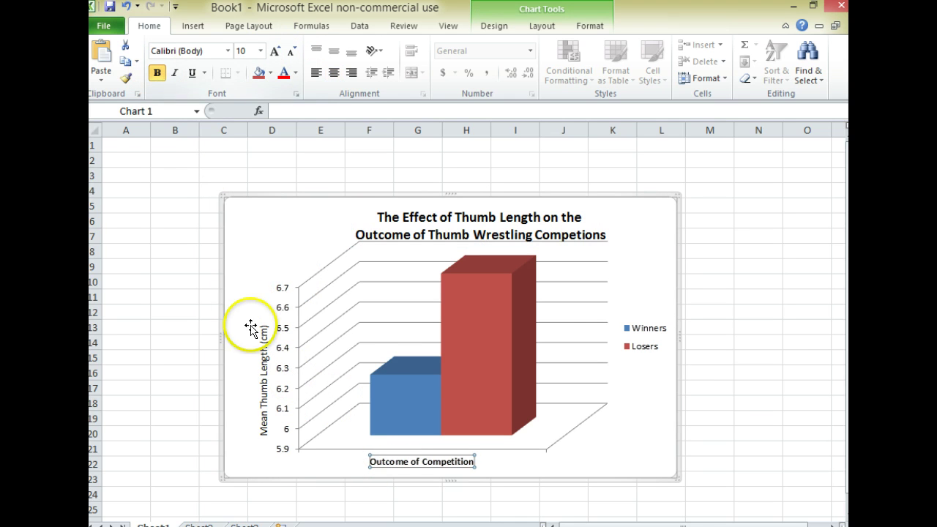
click(265, 418)
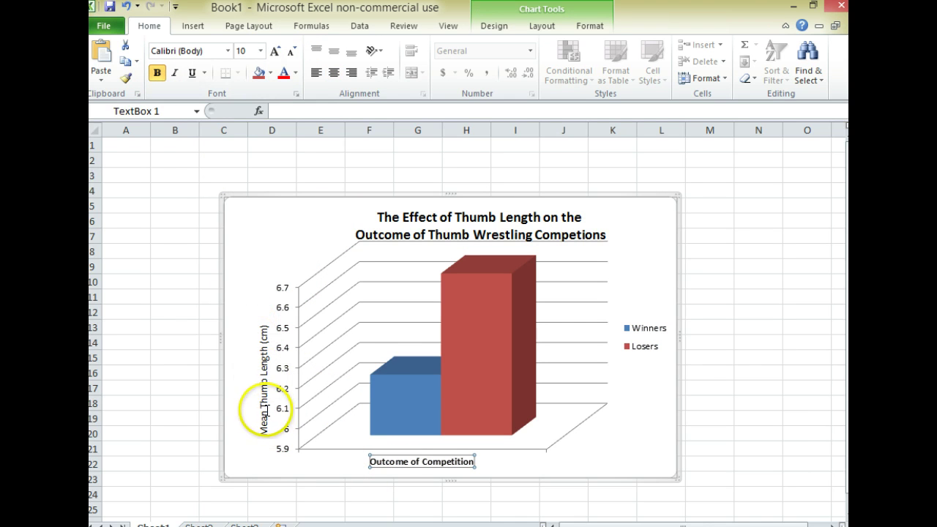
click(133, 329)
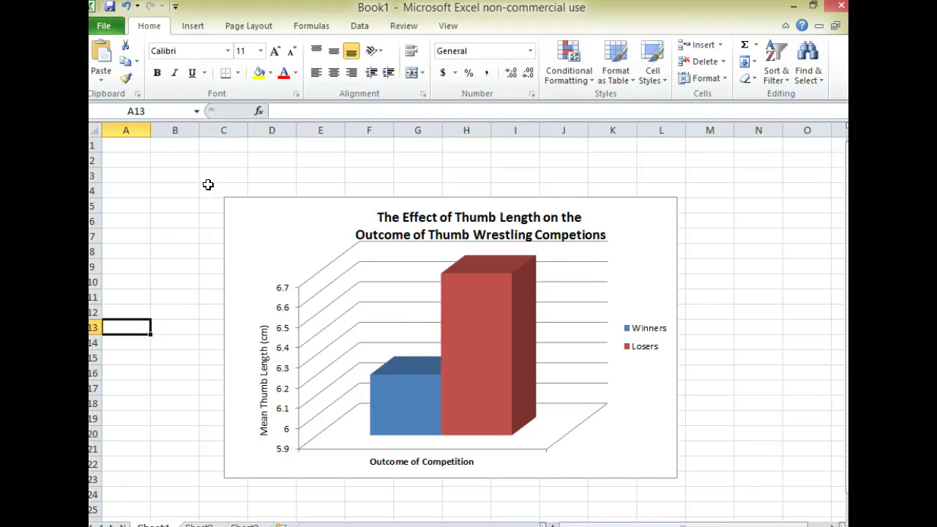
click(820, 83)
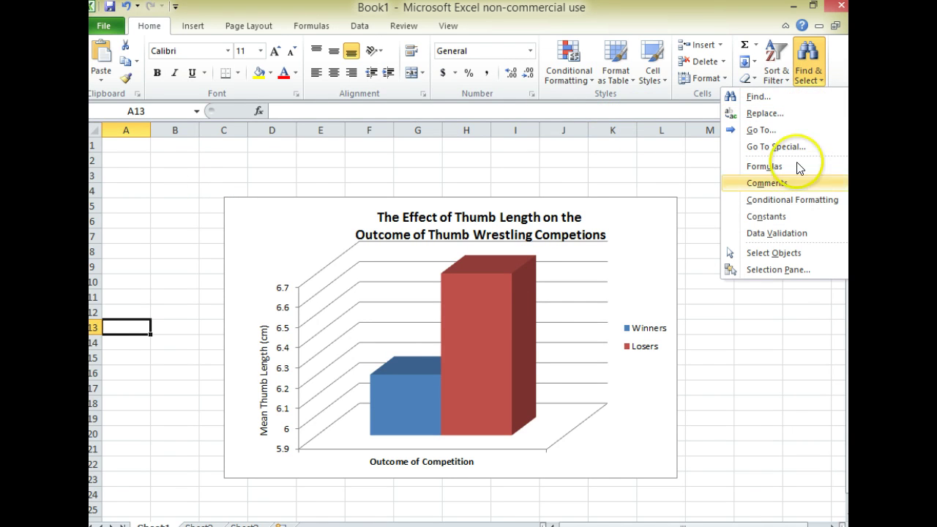
click(784, 254)
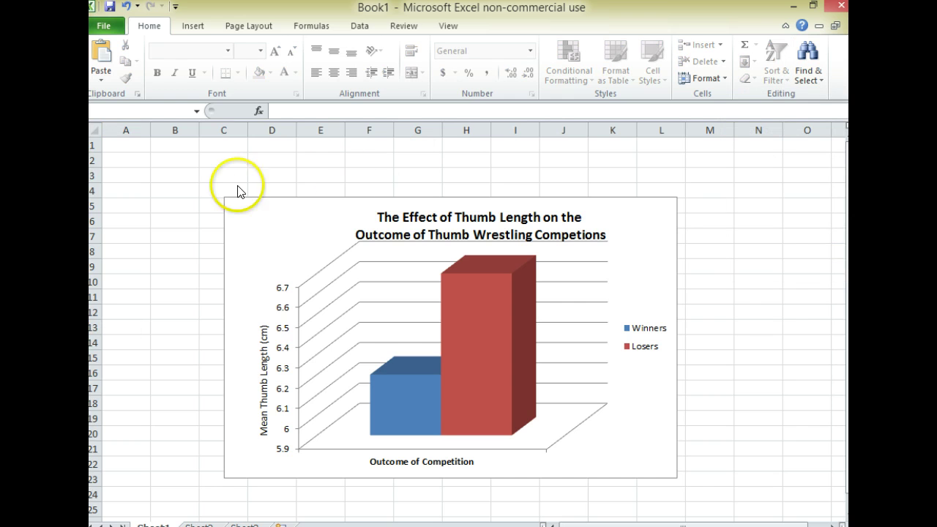
mouse_move(206, 190)
mouse_down()
mouse_move(299, 255)
mouse_move(642, 383)
mouse_move(722, 509)
mouse_up()
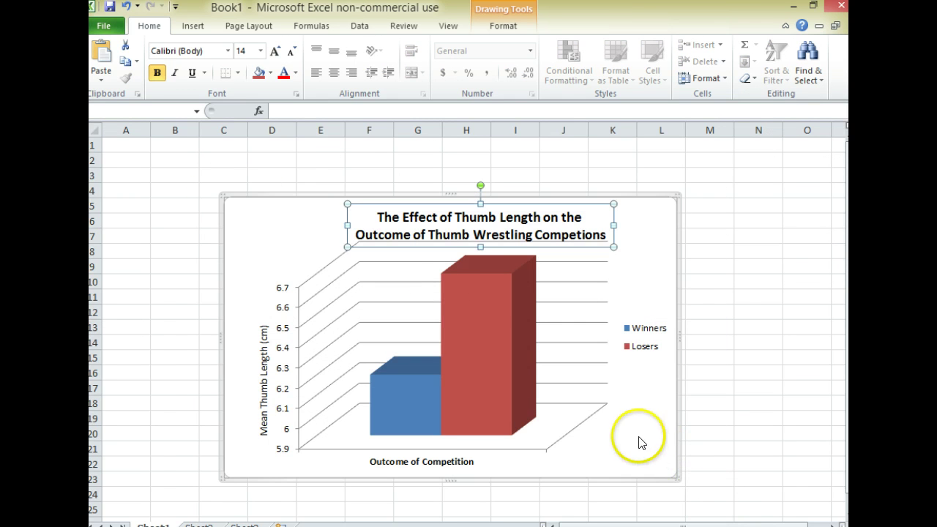
click(306, 160)
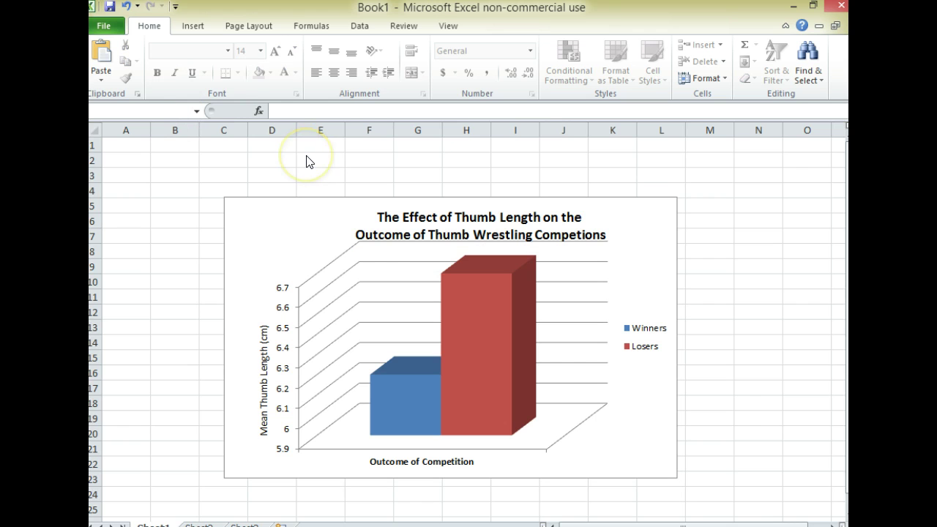